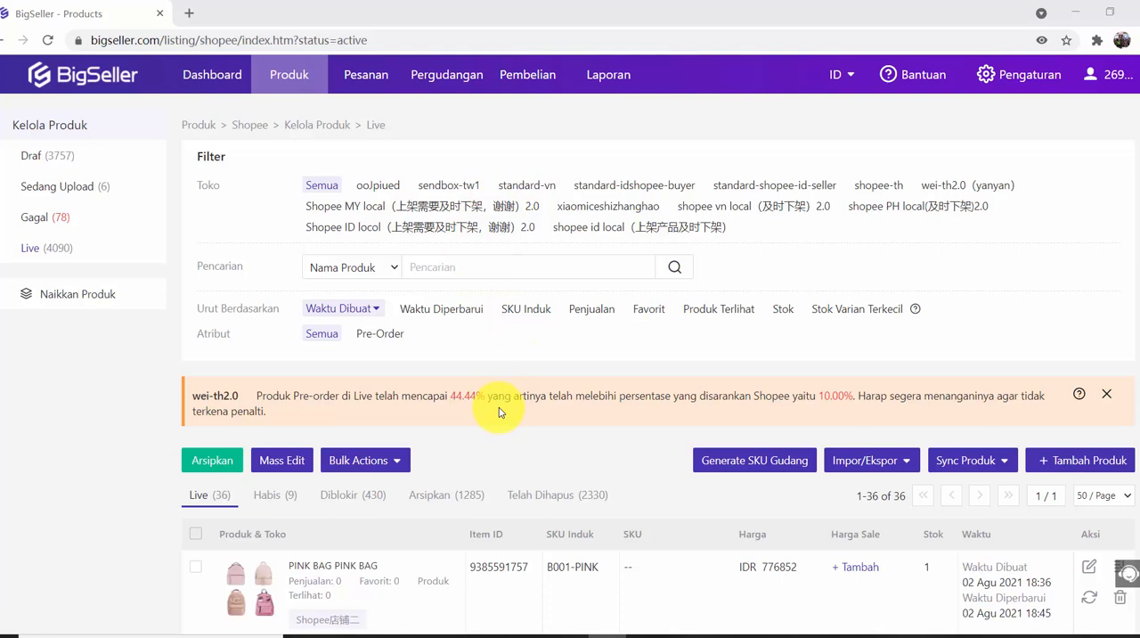
scroll(503, 408, down, 5)
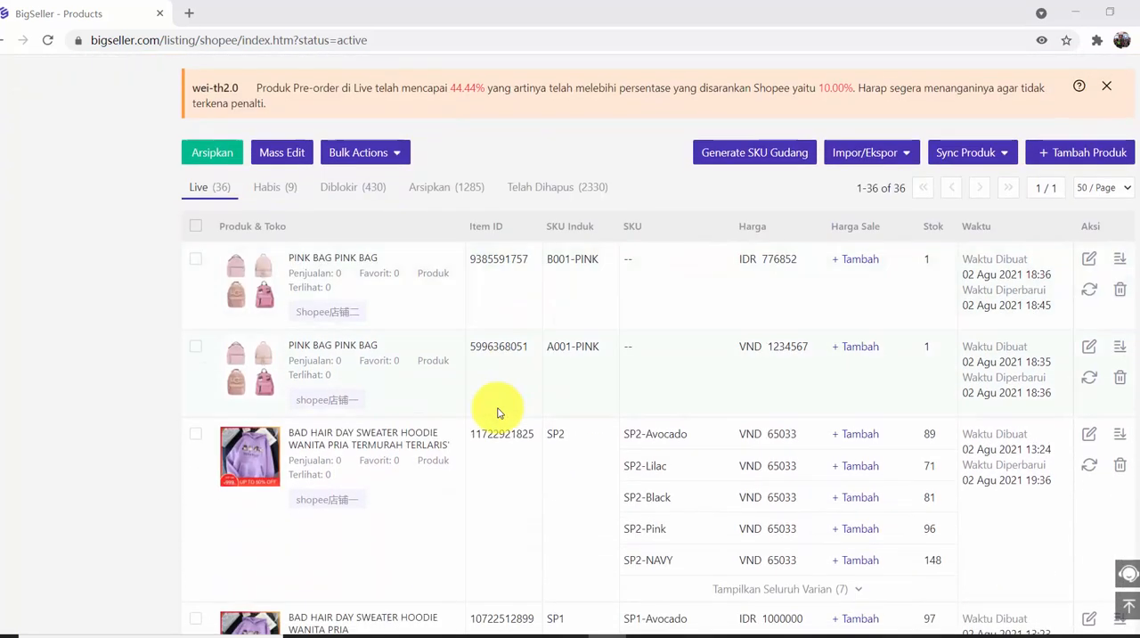
scroll(365, 437, down, 2)
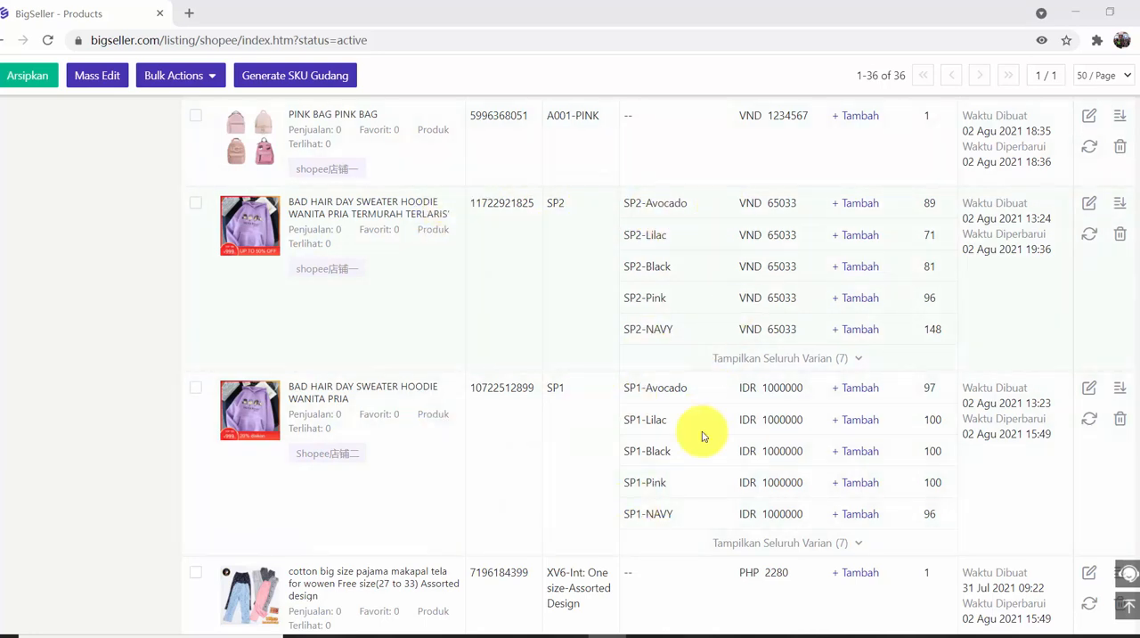
scroll(546, 409, up, 7)
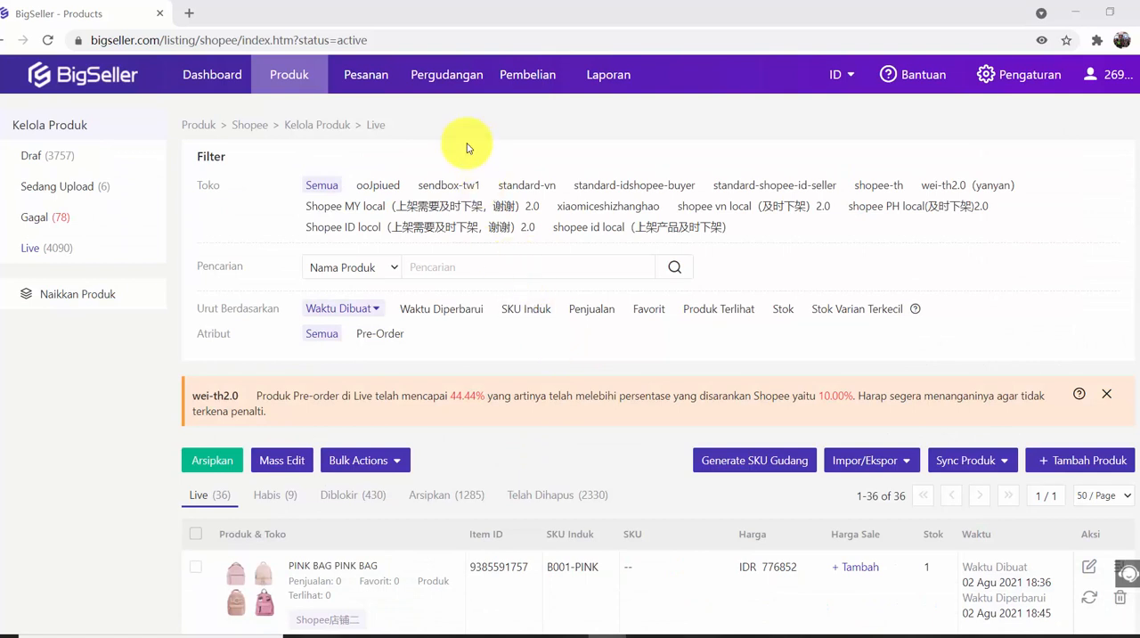
Go to the warehouse SKU list (SKU Gudang) and start adding a single SKU (SKU Tunggal).
mouse_move(463, 80)
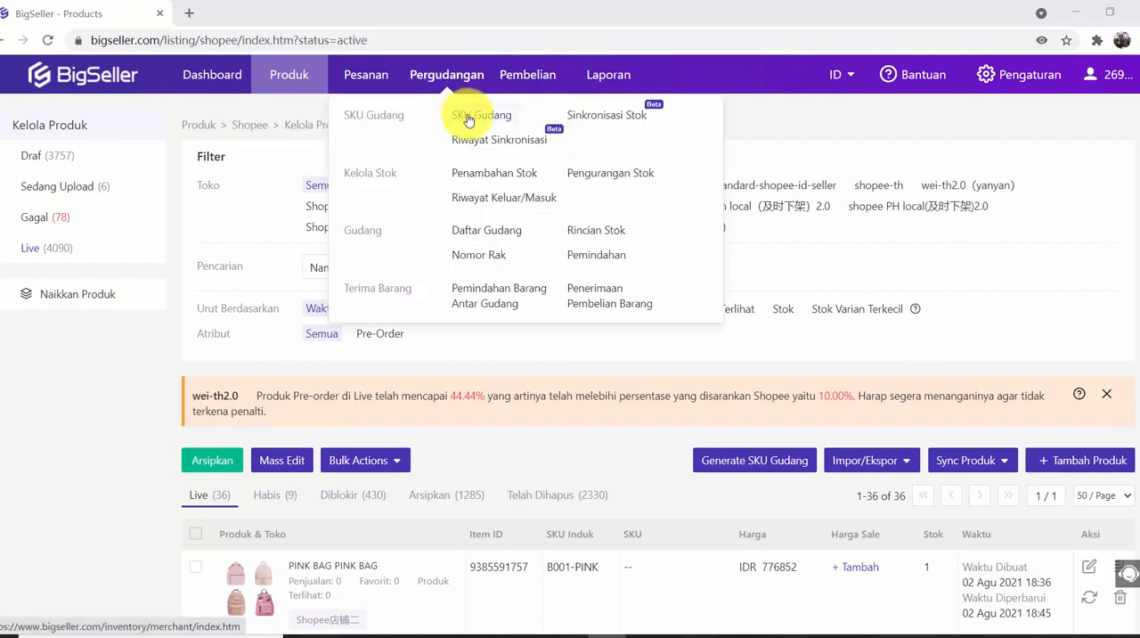
click(469, 120)
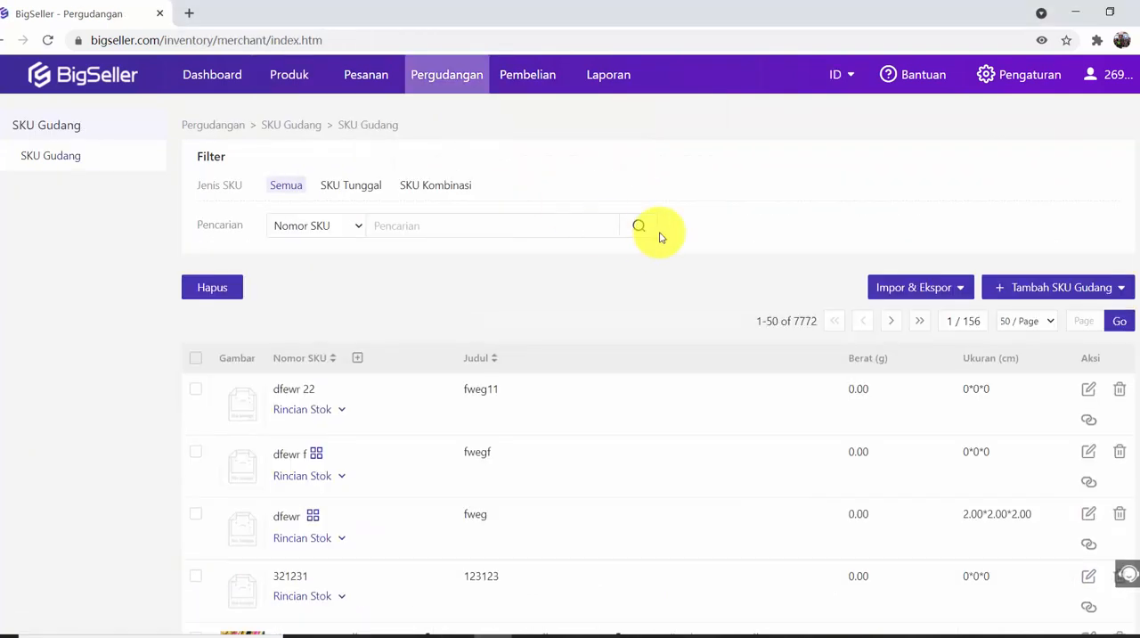
mouse_move(1081, 289)
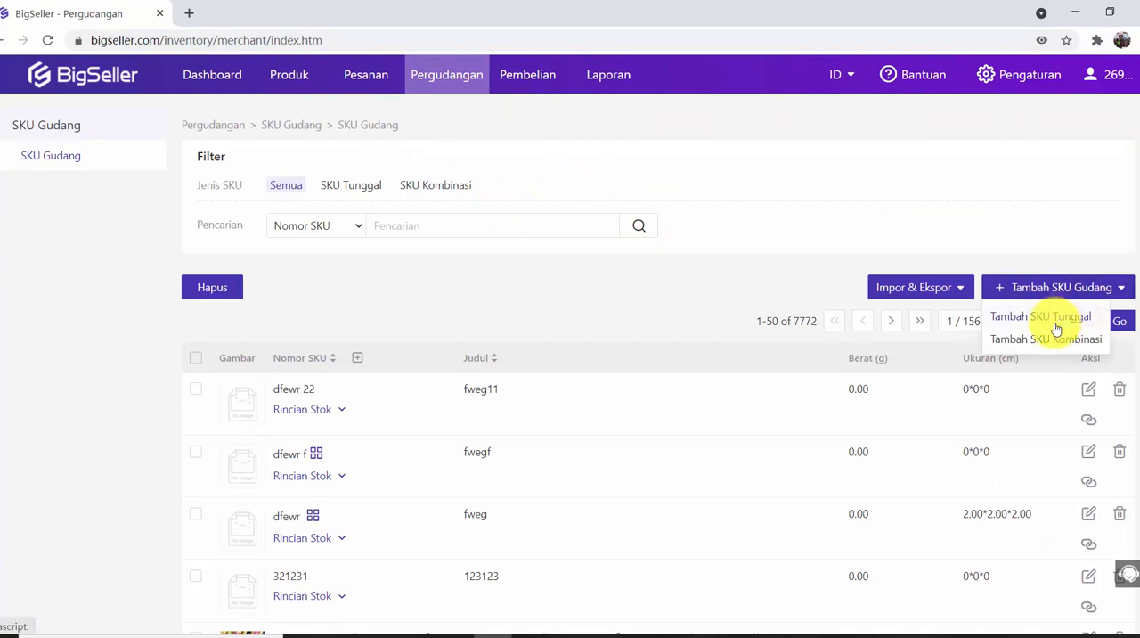
click(1058, 323)
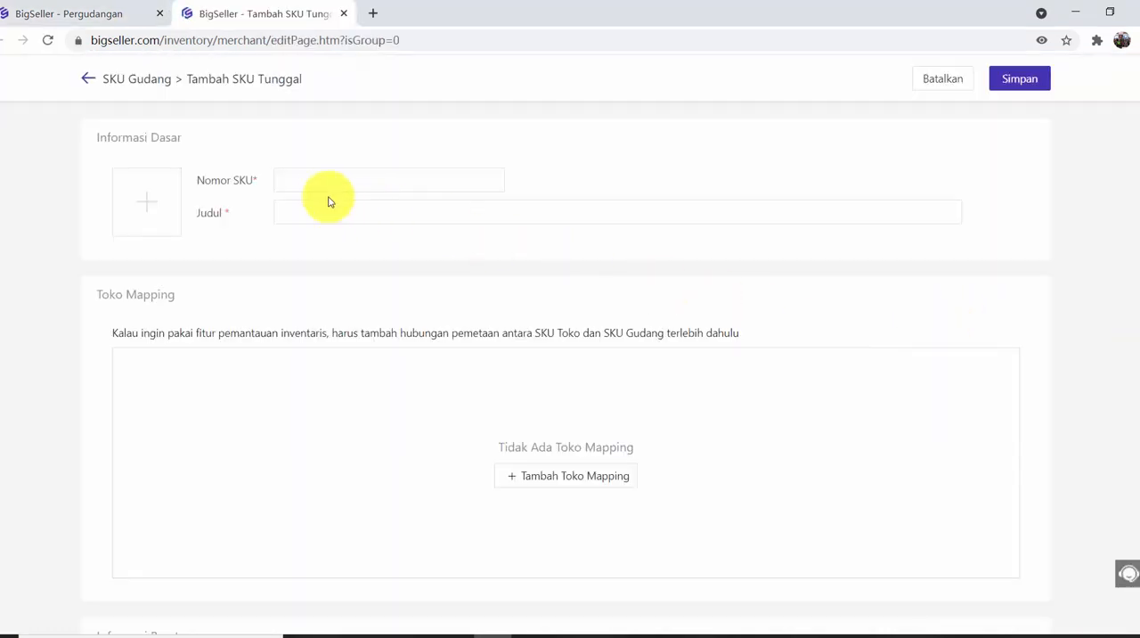
Upload the image "hoodie hijau" from the desktop as the new SKU's picture.
click(145, 214)
scroll(285, 365, down, 2)
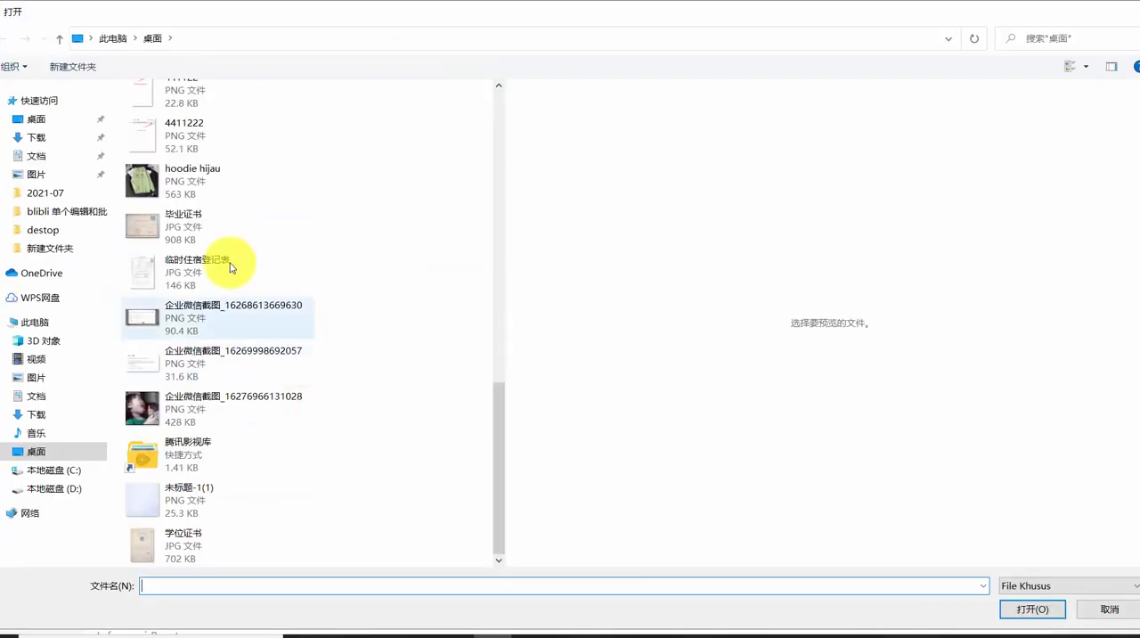
double_click(237, 199)
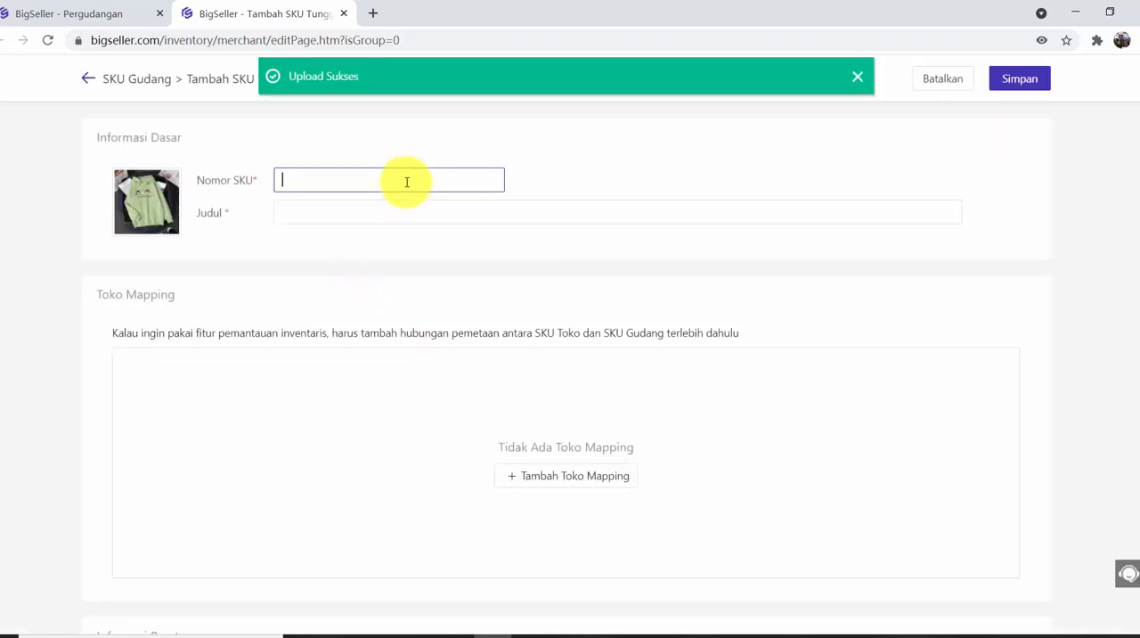
Set the SKU number to Hoodie-Avocado and enter a title beginning with "Hoo".
click(420, 180)
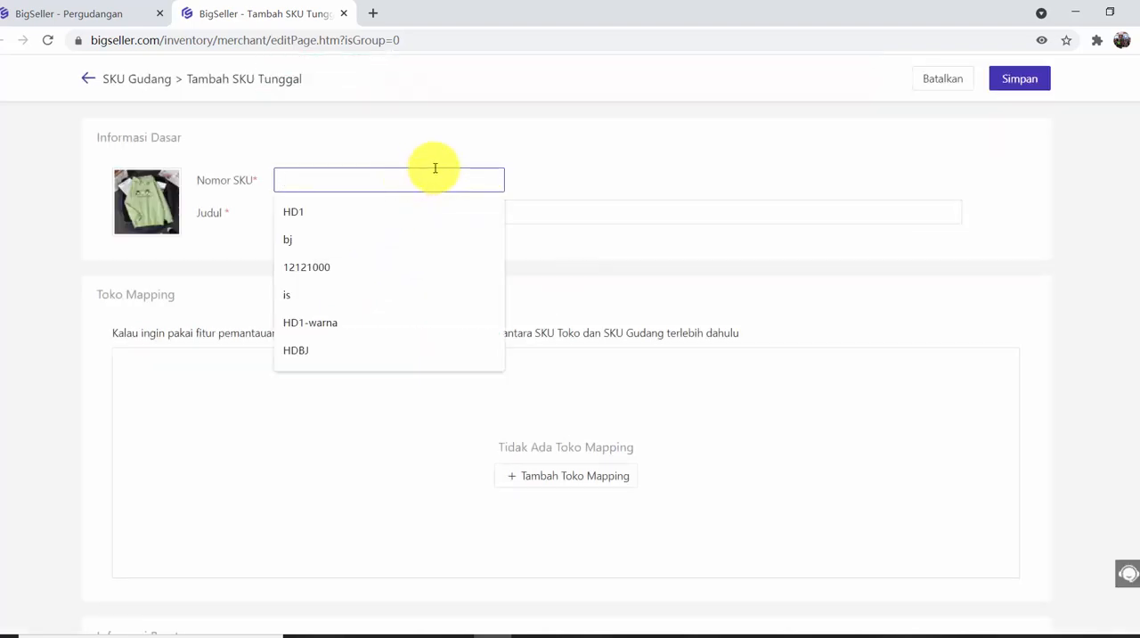
text(Hoodie-Avocado)
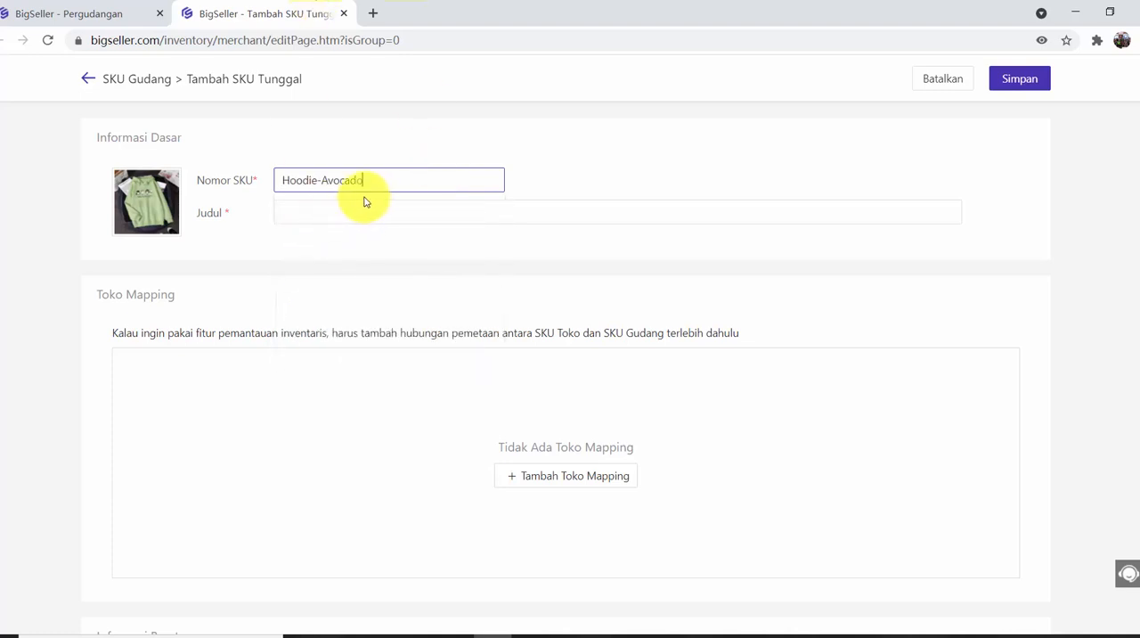
click(310, 216)
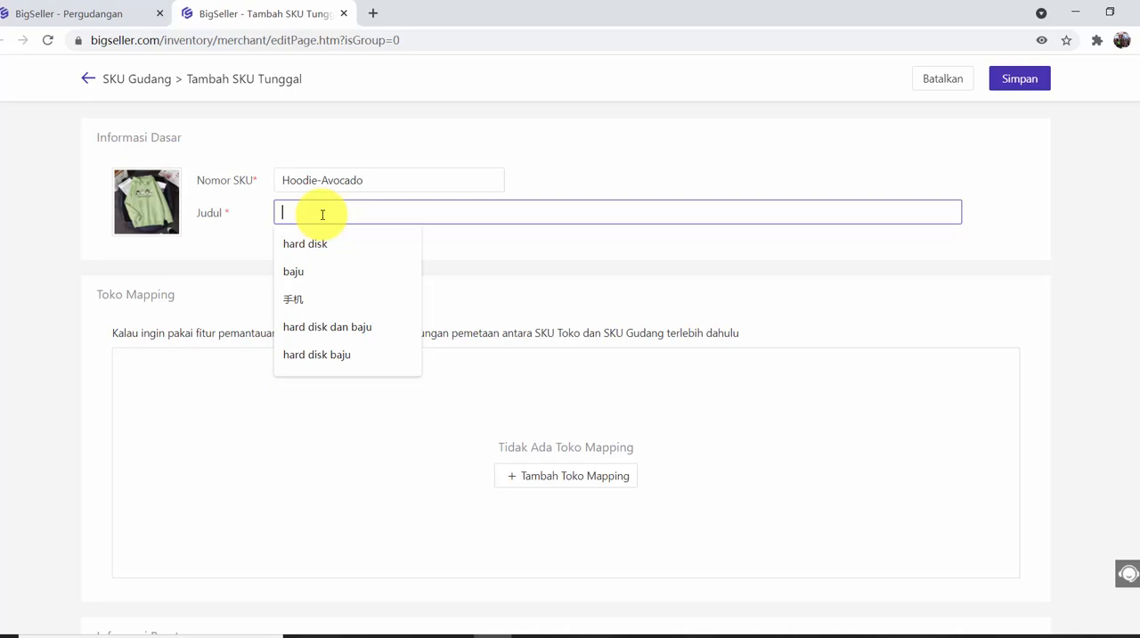
text(Hoodie)
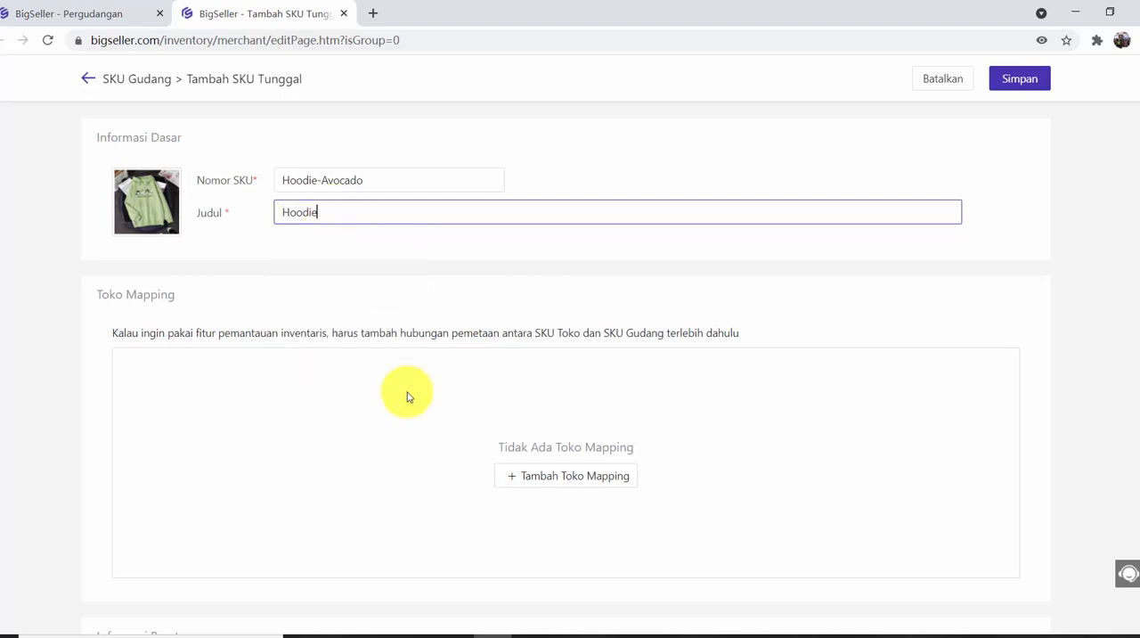
Start adding a store mapping and limit the Shopee stores to "shopee id local" and "shopee vn local".
scroll(470, 323, down, 2)
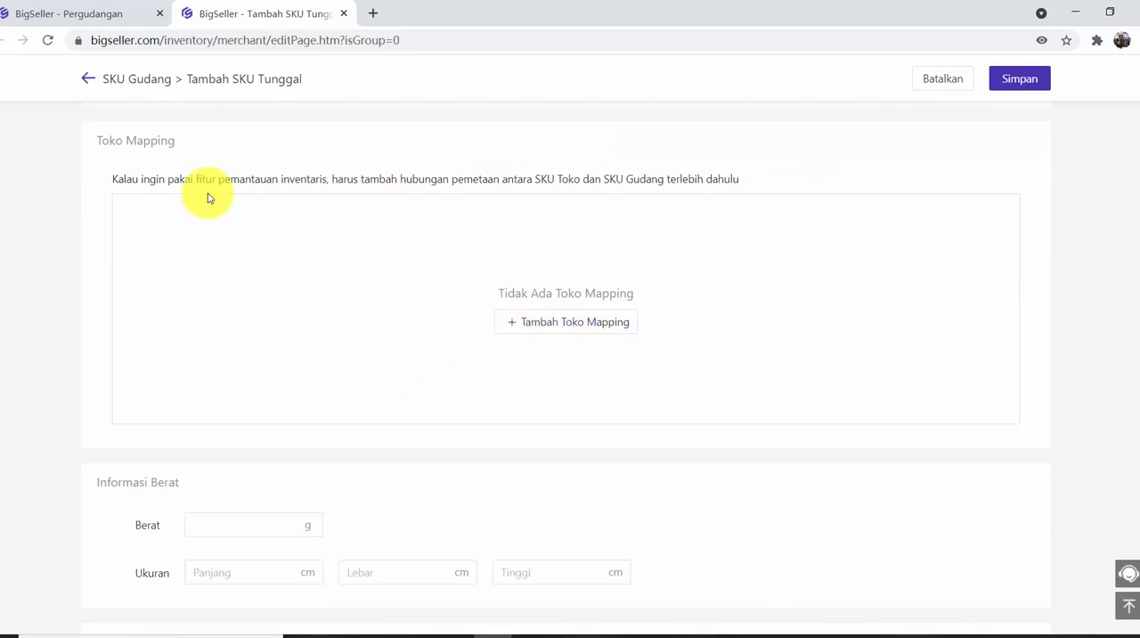
click(550, 330)
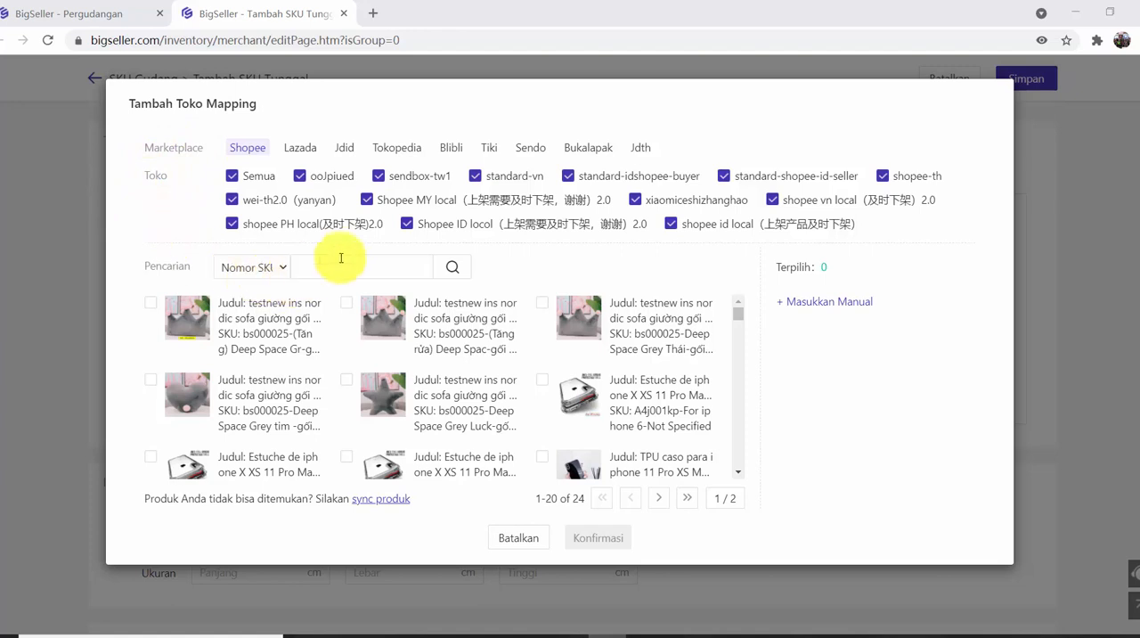
click(239, 176)
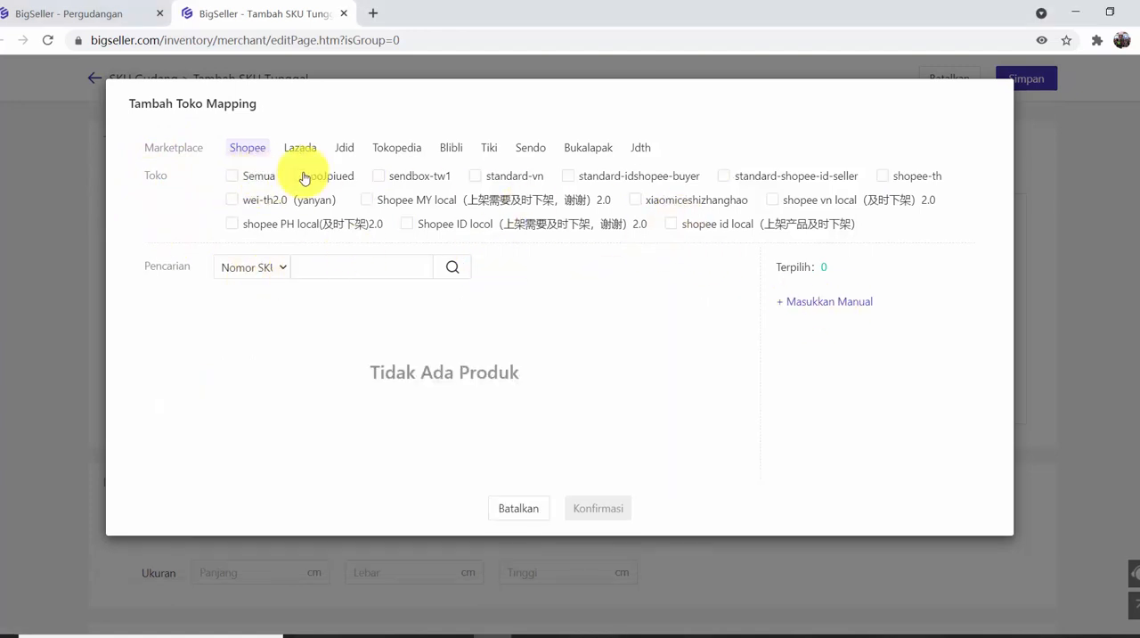
click(682, 227)
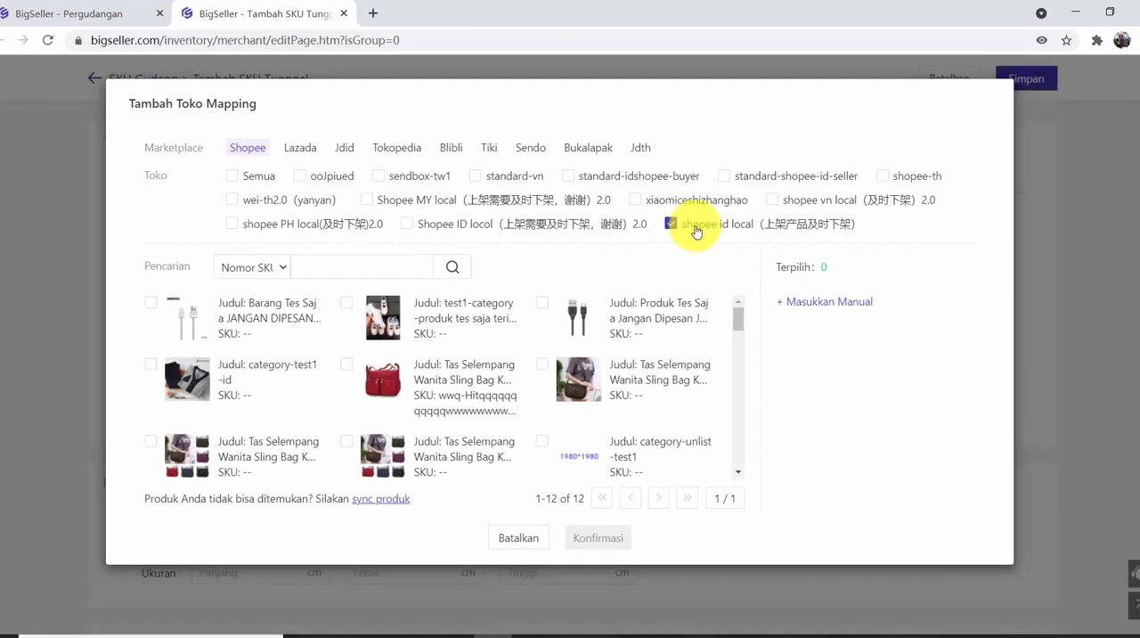
click(775, 199)
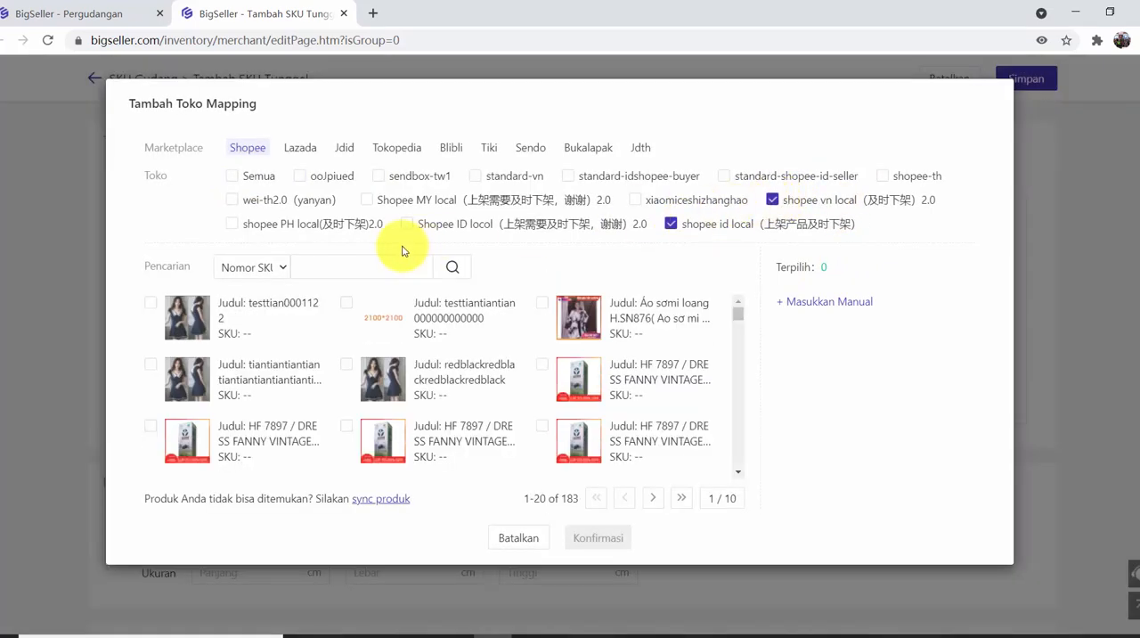
Search the store products by SKU number for "sp" and select SP2-Avocado and SP1-Avocado for the mapping.
click(356, 266)
text(s)
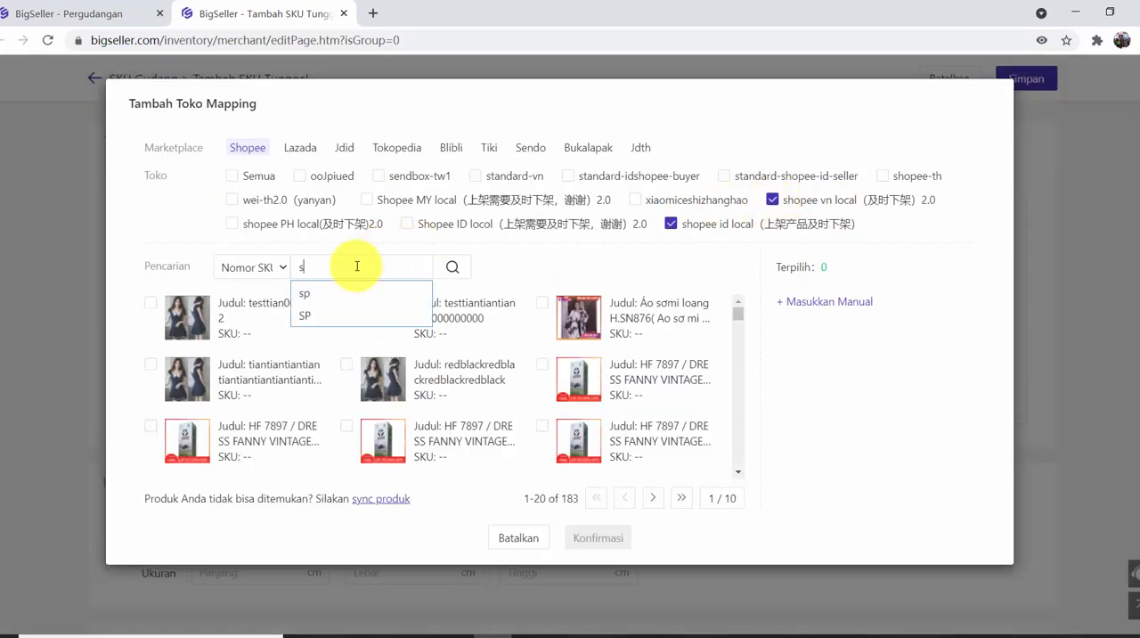
text(p)
key(Return)
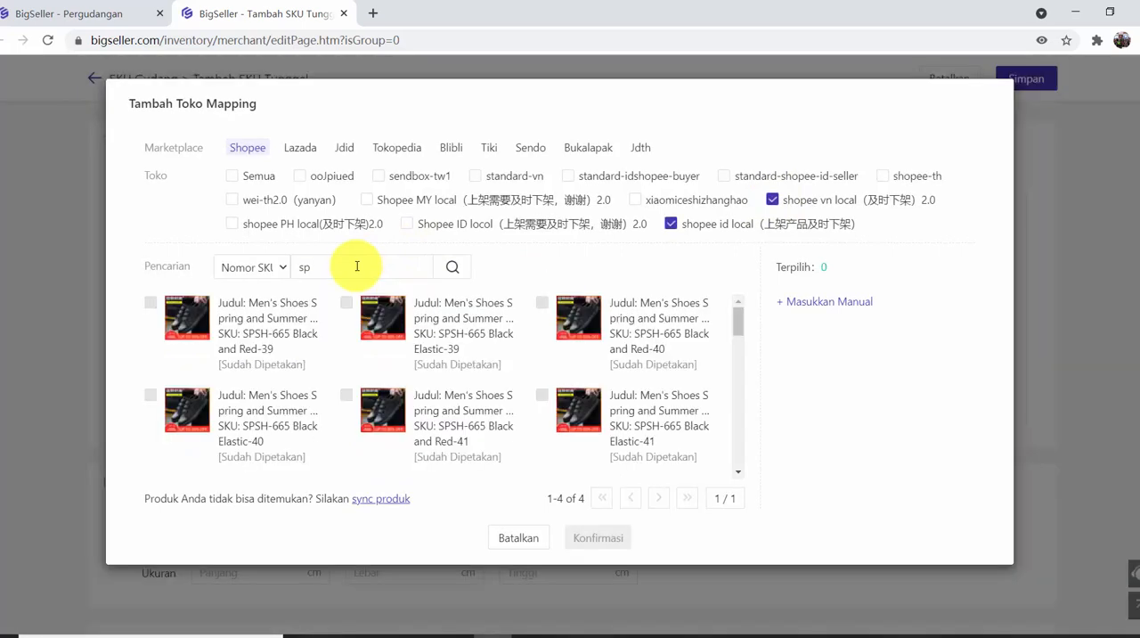
scroll(361, 392, down, 3)
scroll(357, 399, down, 5)
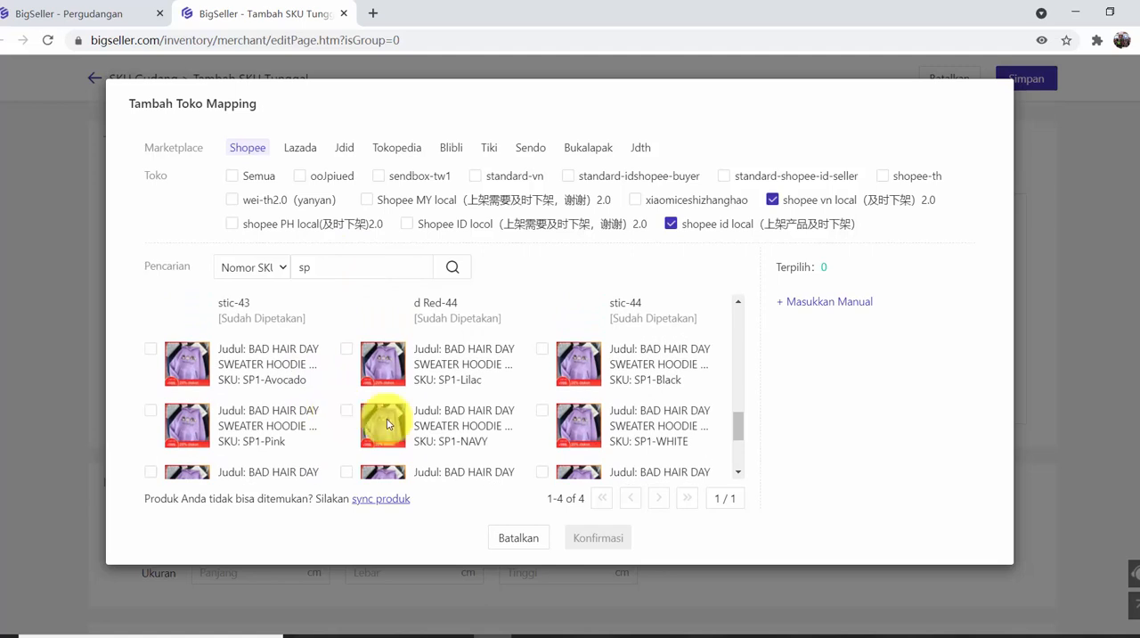
scroll(437, 419, down, 2)
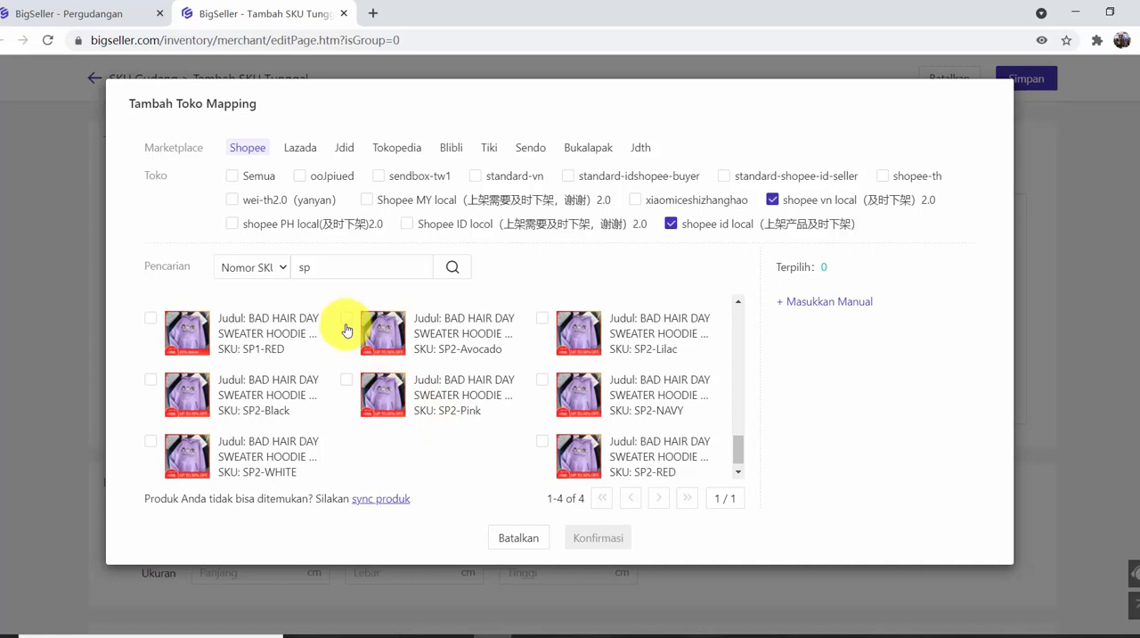
click(347, 321)
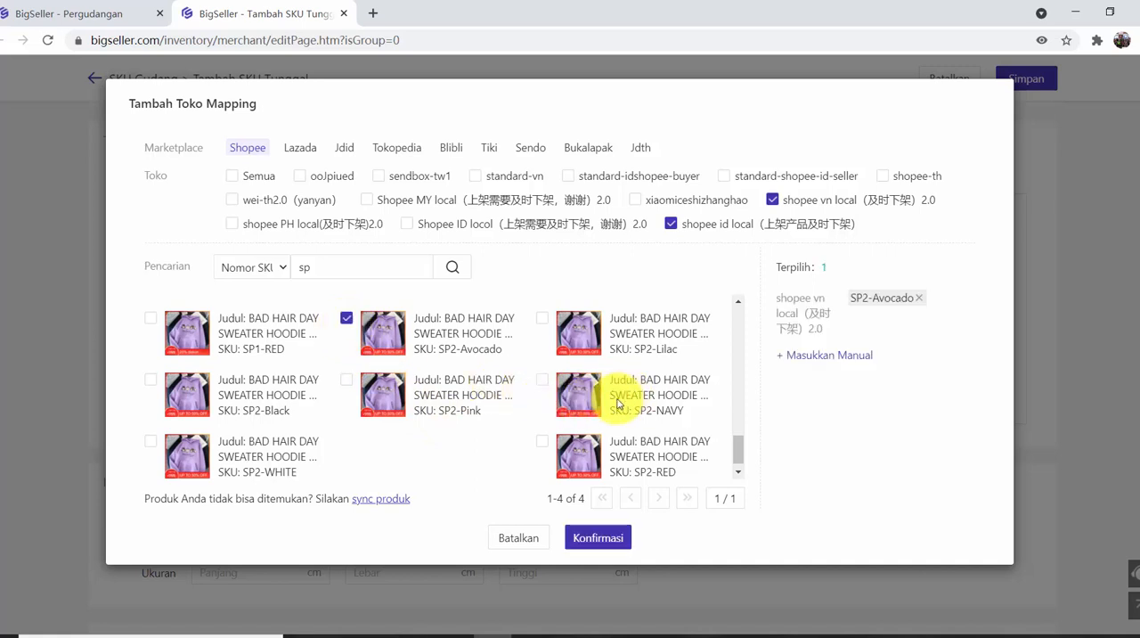
scroll(611, 403, up, 1)
scroll(552, 385, up, 1)
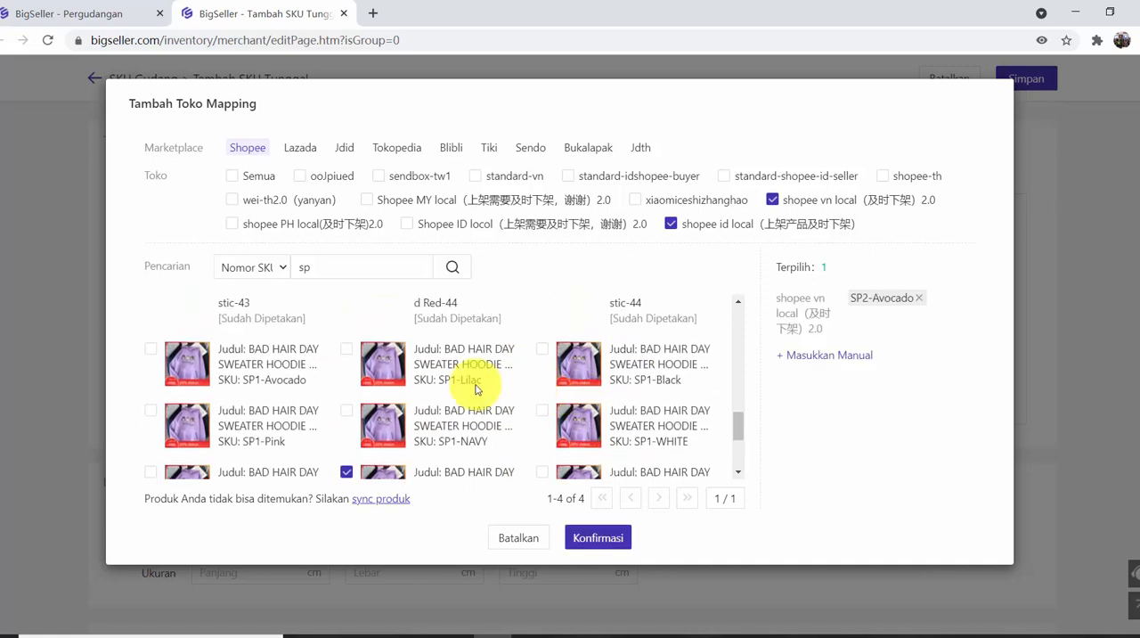
click(152, 353)
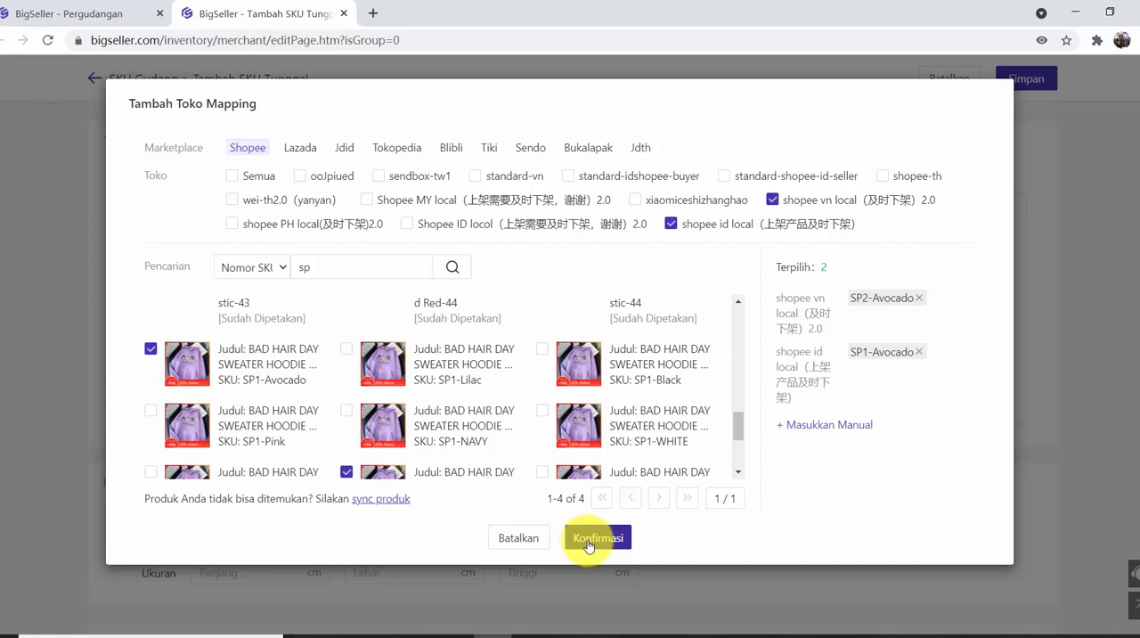
Switch the mapping to Tokopedia, clear the search filter, add TP1-Avocado from livingmall2 and confirm the store mapping.
click(396, 148)
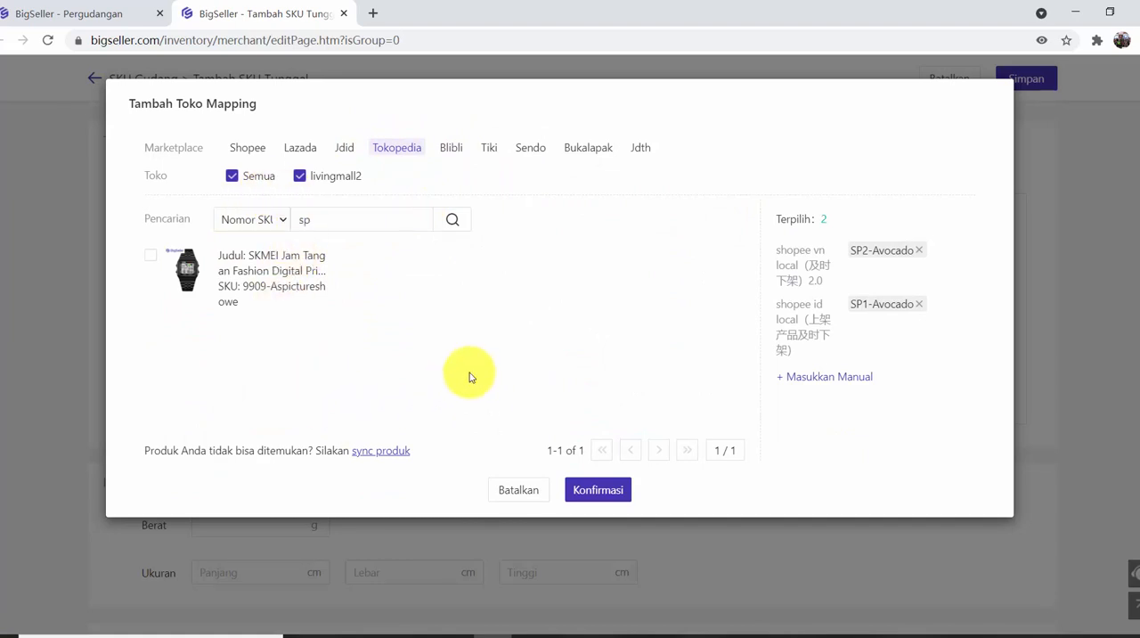
click(333, 224)
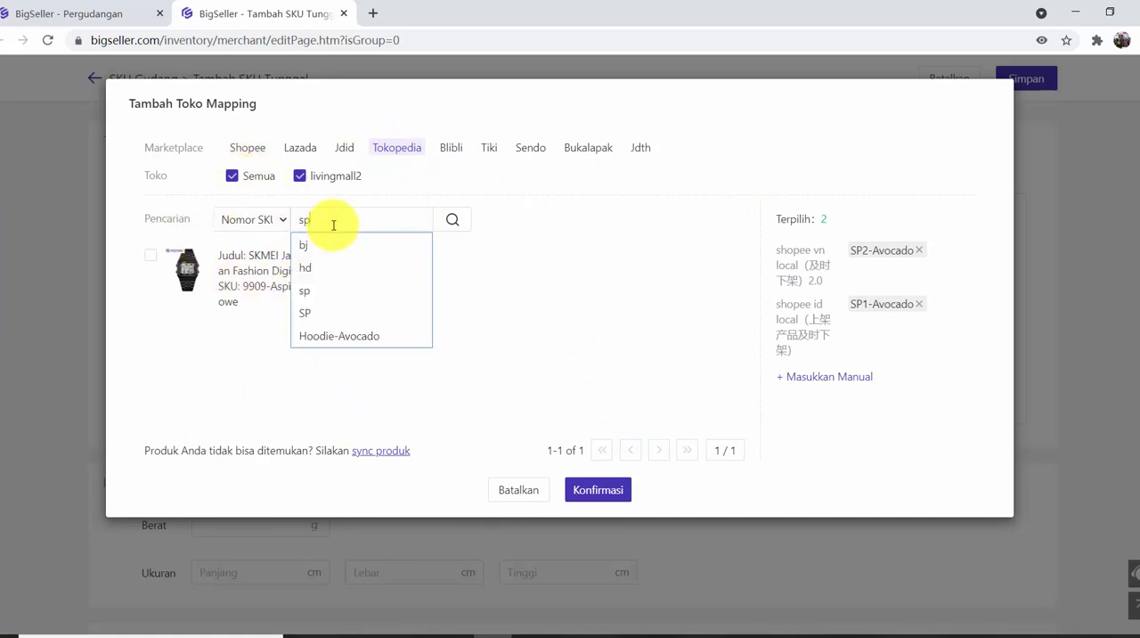
key(BackSpace)
key(BackSpace)
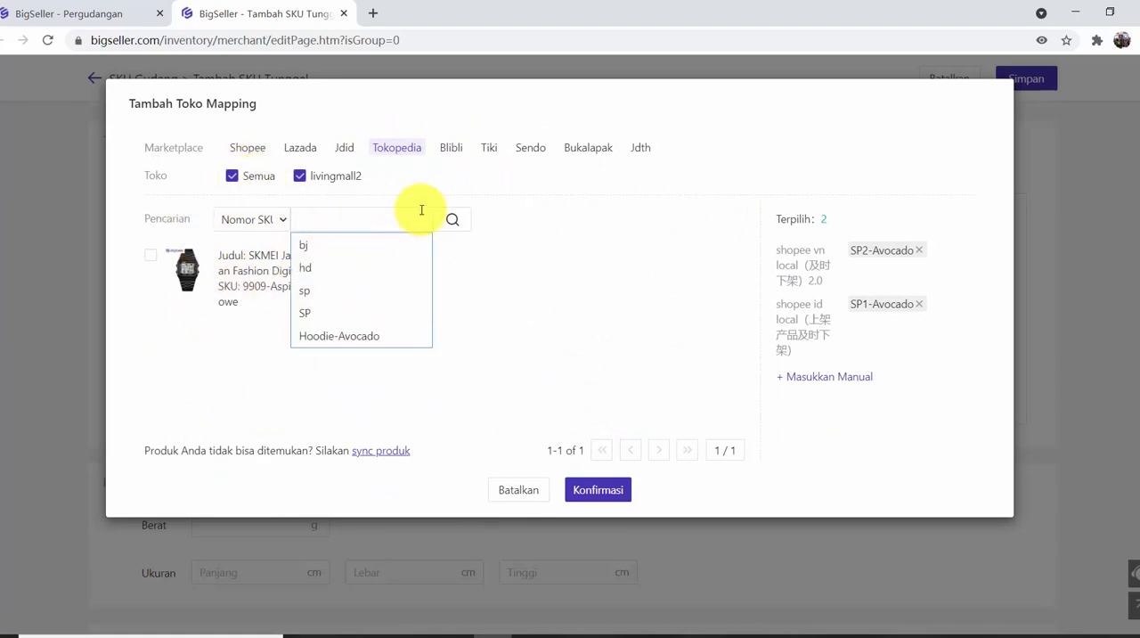
click(474, 234)
click(456, 228)
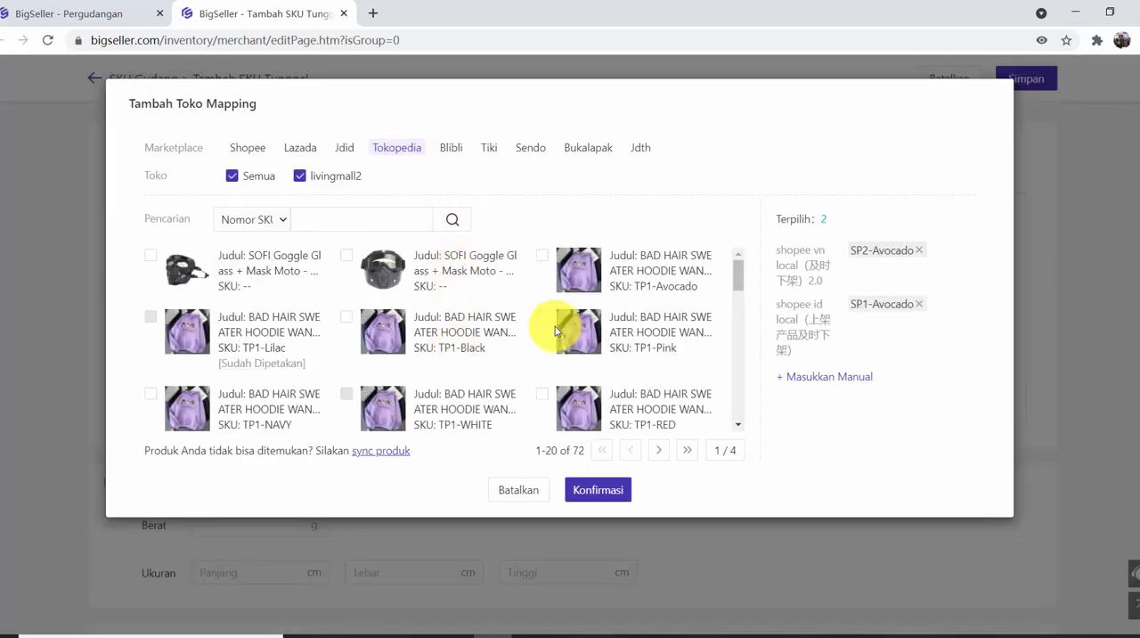
click(541, 258)
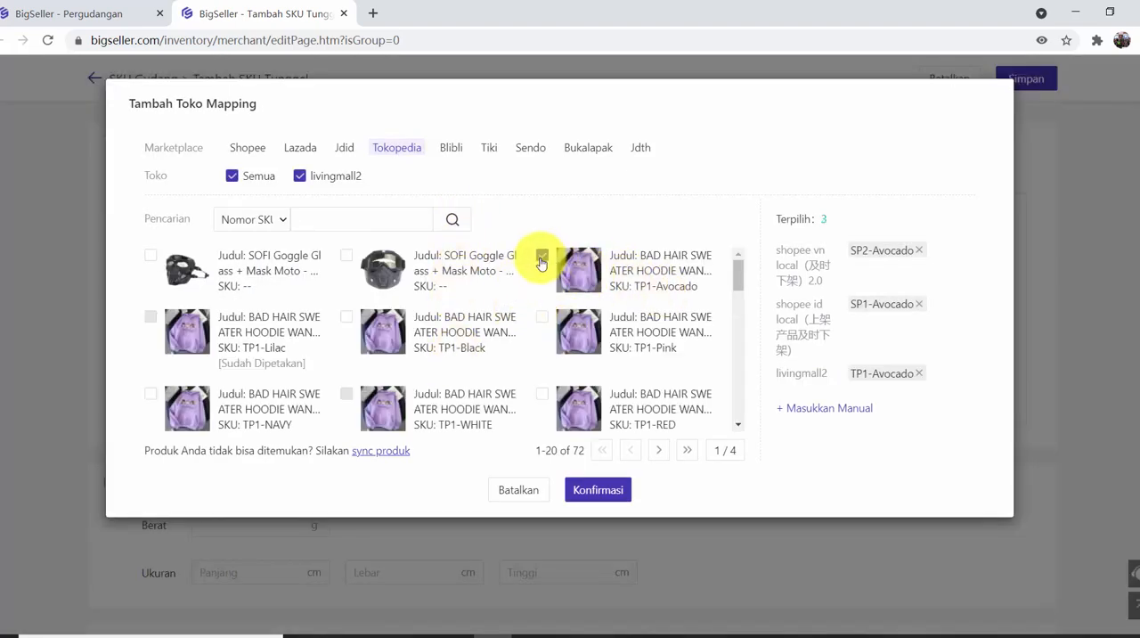
click(598, 491)
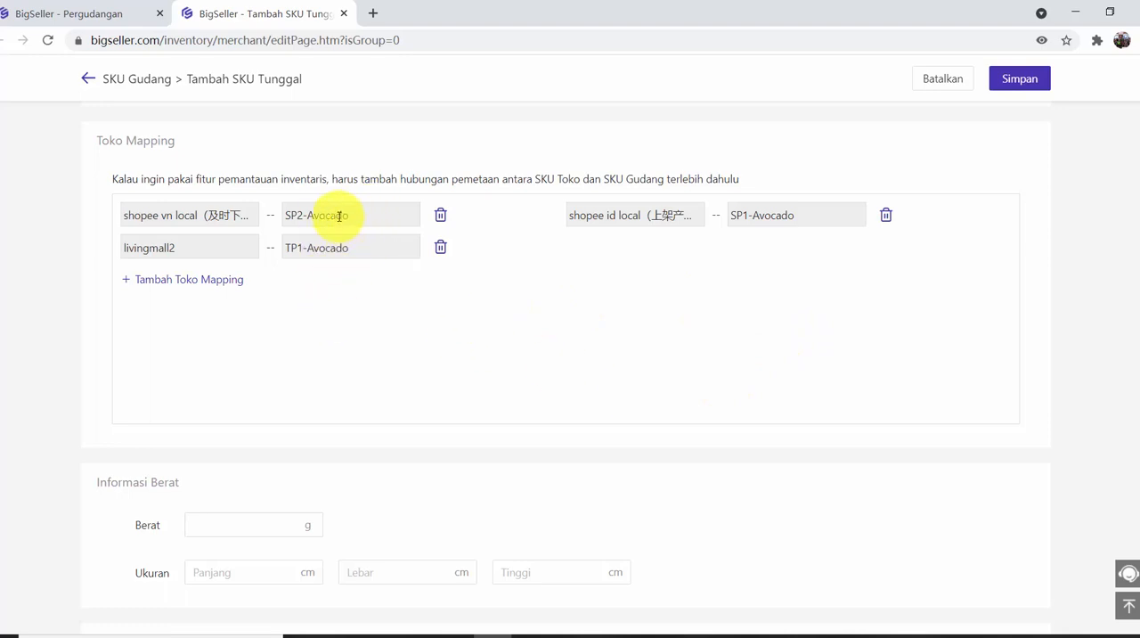
click(351, 283)
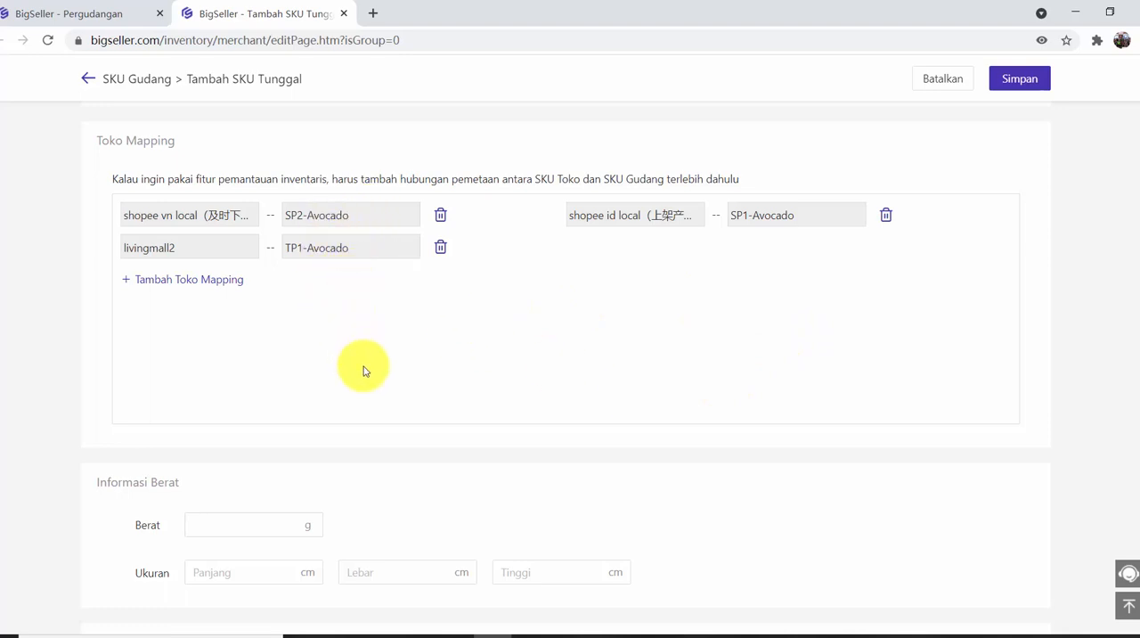
Set the SKU's weight to 1000 g and its size to 11 × 11 × 6 cm.
scroll(362, 372, down, 1)
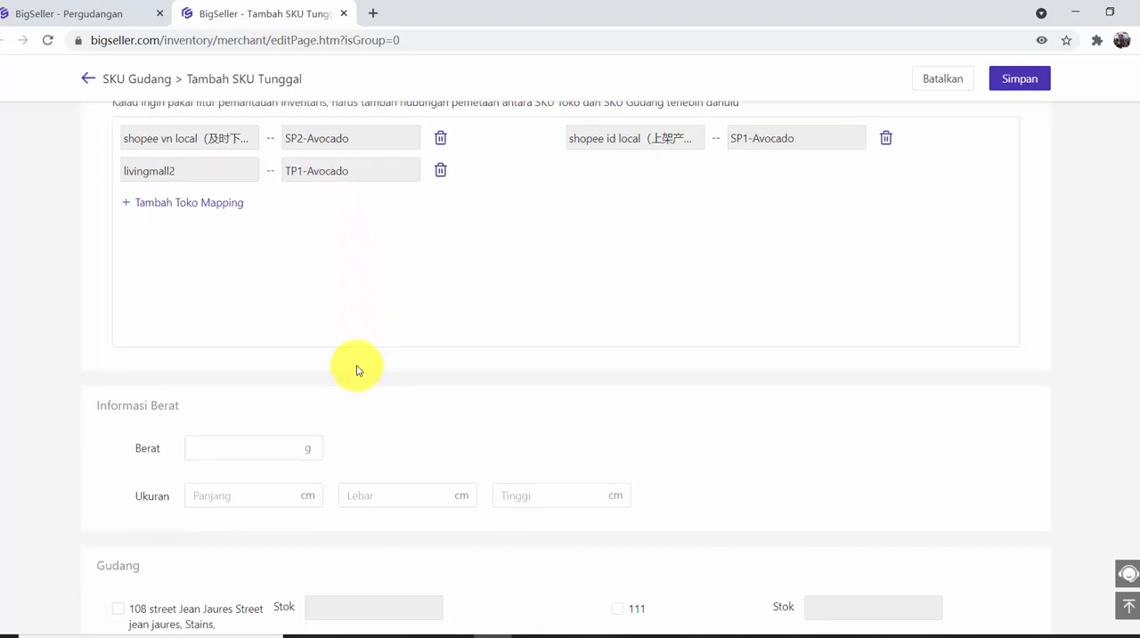
scroll(356, 370, down, 1)
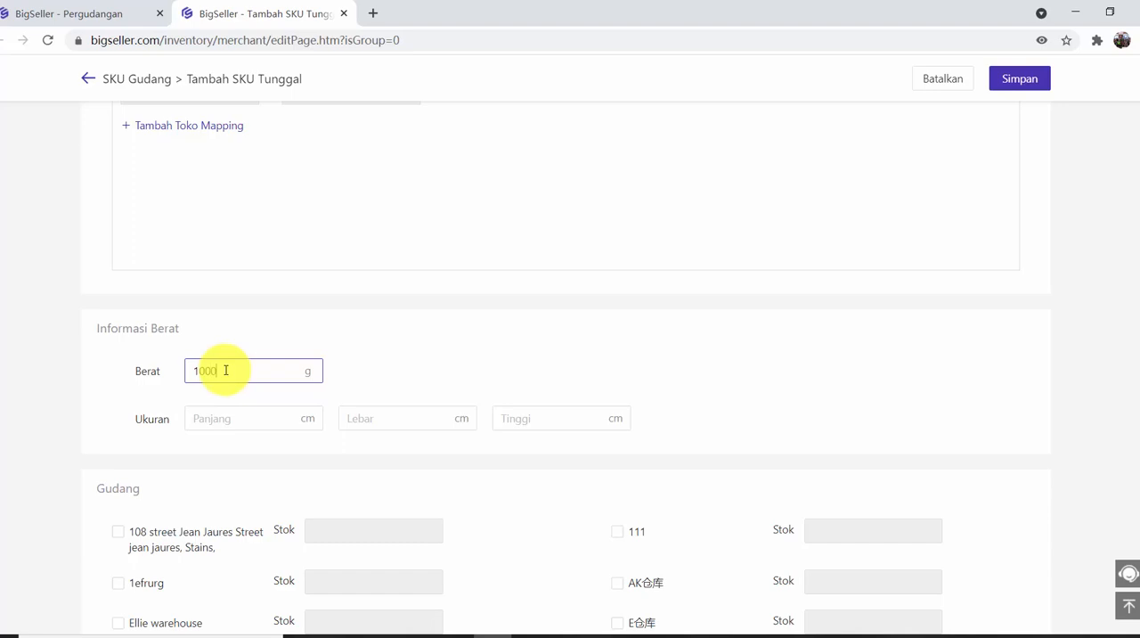
click(214, 417)
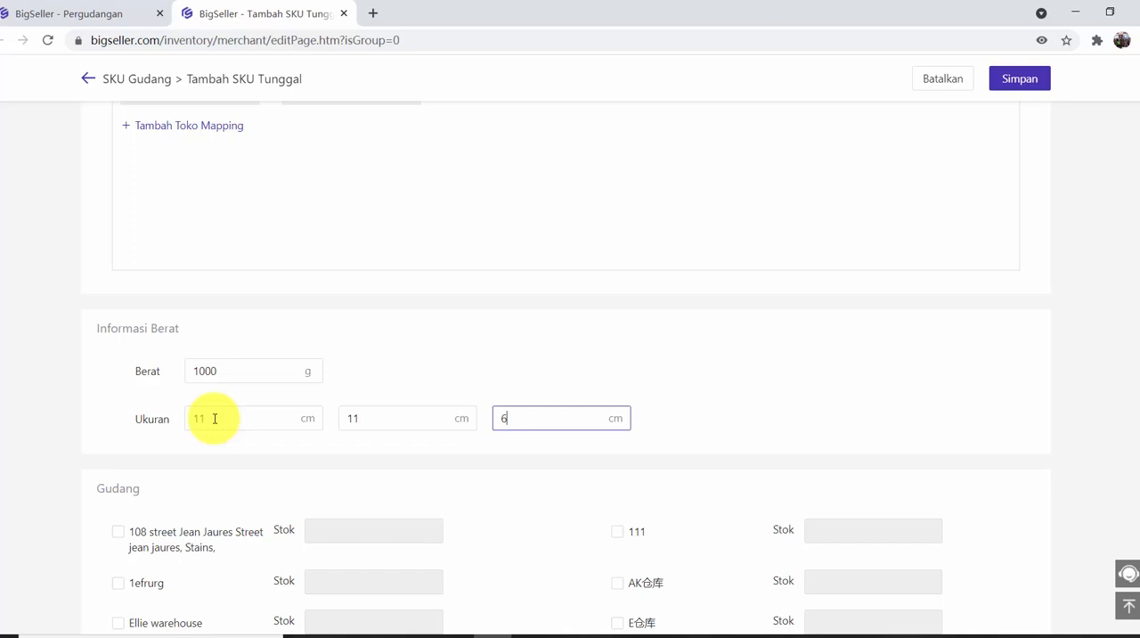
scroll(191, 440, down, 3)
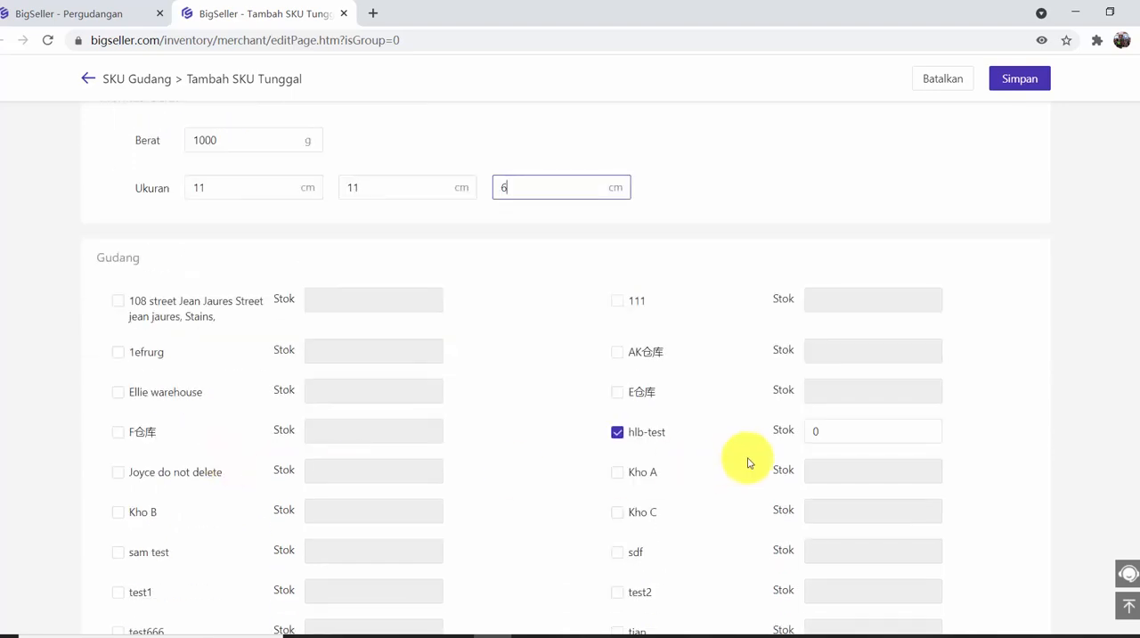
Set the SKU's stock in warehouse hlb-test to 100 and enable warehouse E仓库 with a stock of 100.
scroll(682, 463, down, 1)
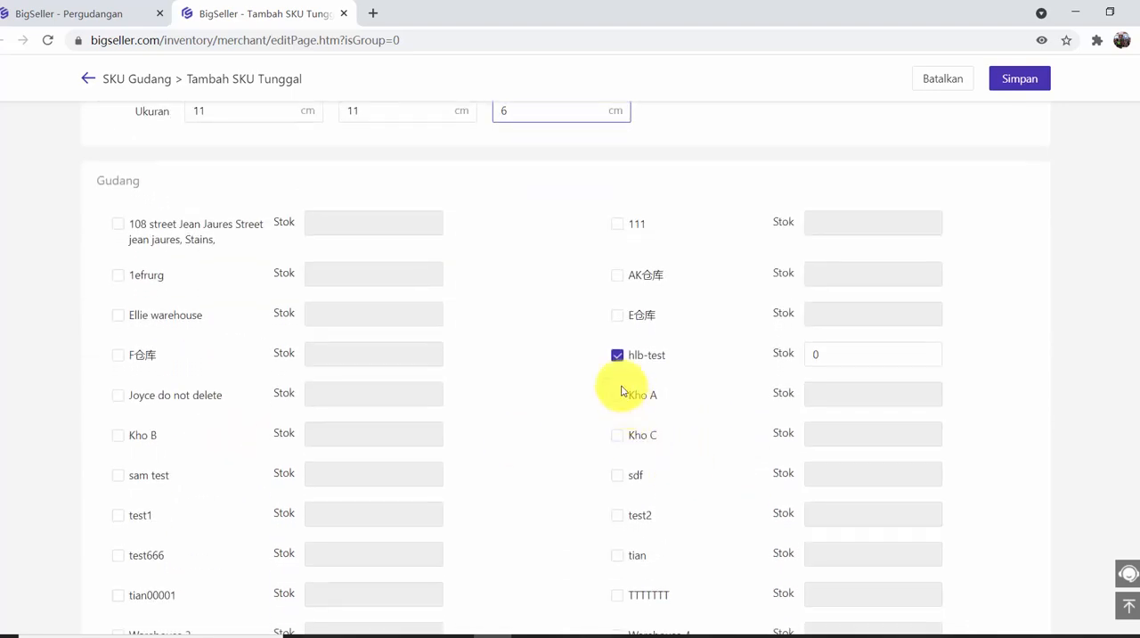
scroll(776, 392, down, 2)
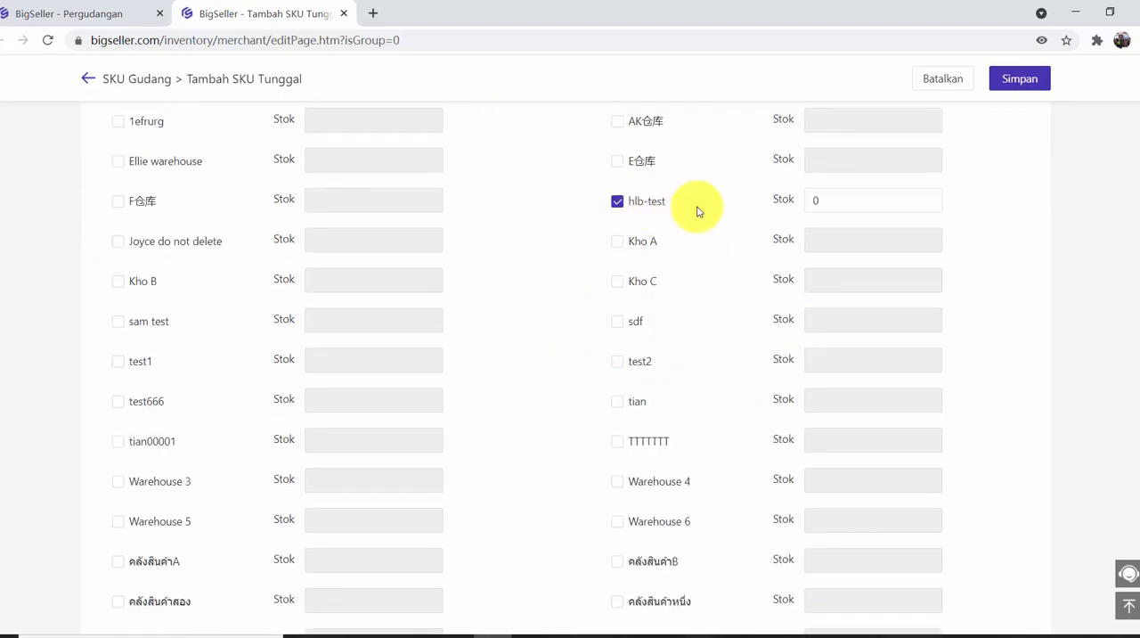
drag(848, 206, 673, 193)
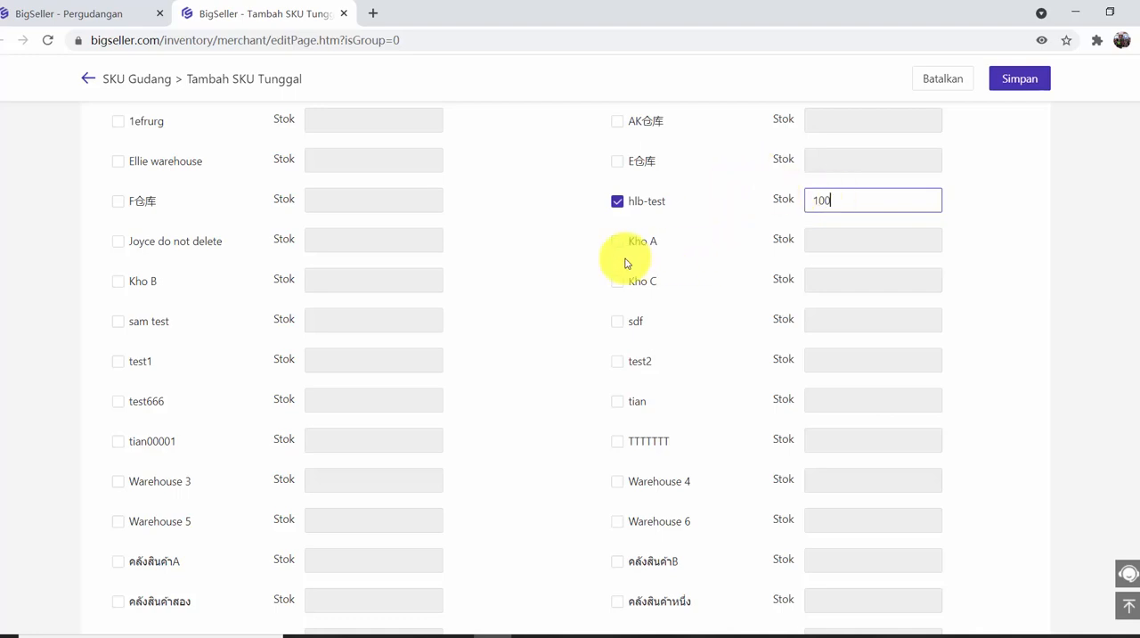
click(616, 161)
double_click(830, 165)
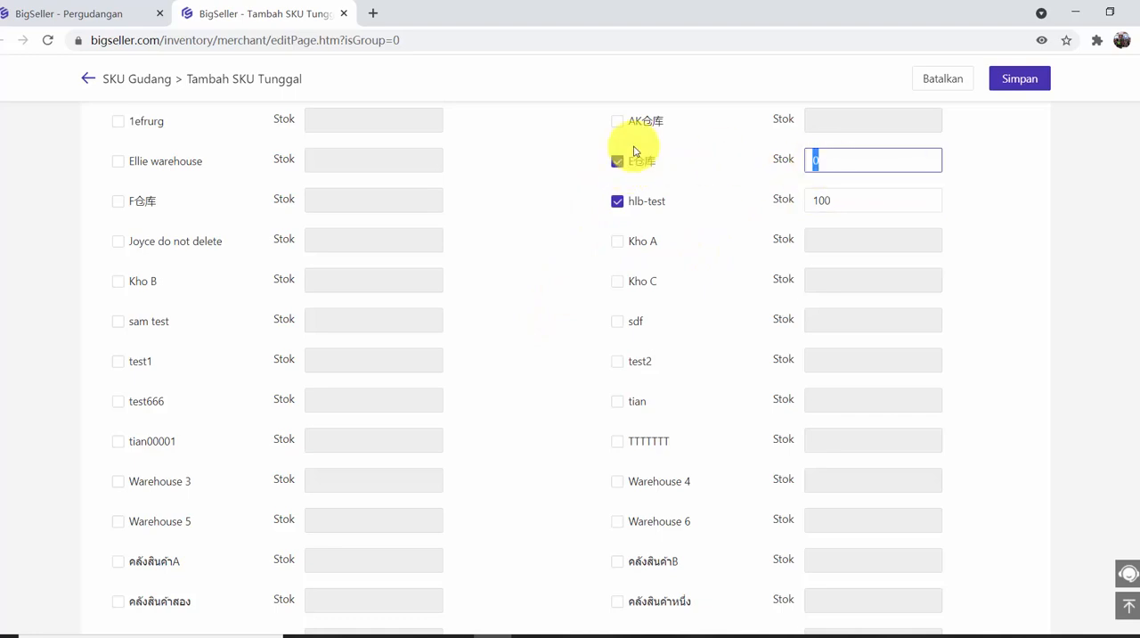
scroll(682, 233, up, 1)
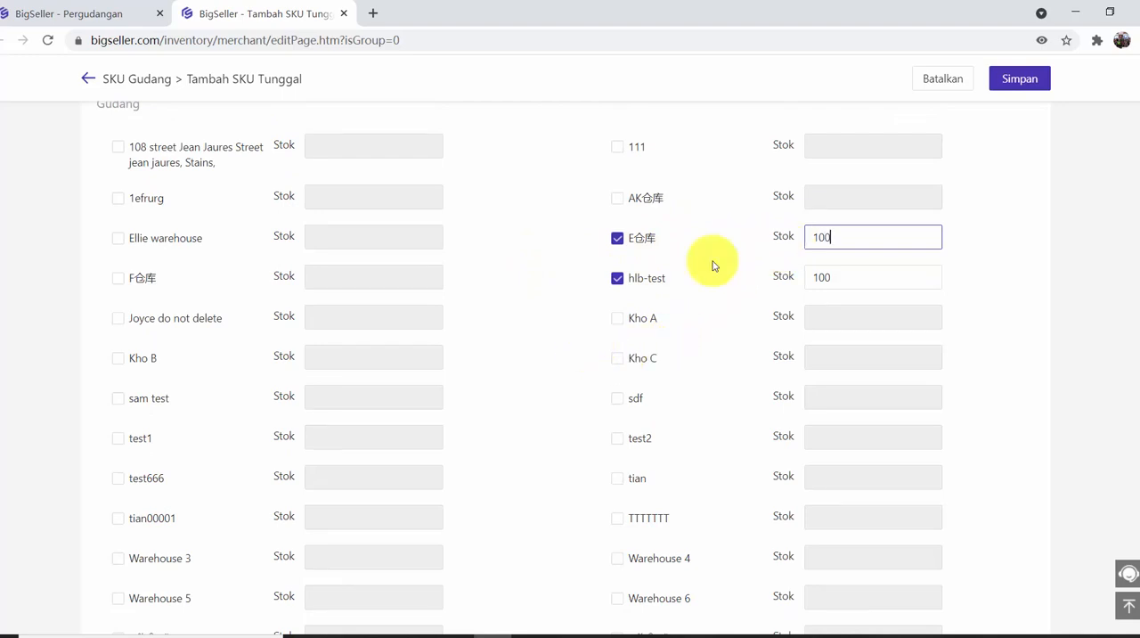
Review the remaining warehouses and the store mapping, and save the Hoodie-Avocado warehouse SKU.
scroll(829, 288, down, 5)
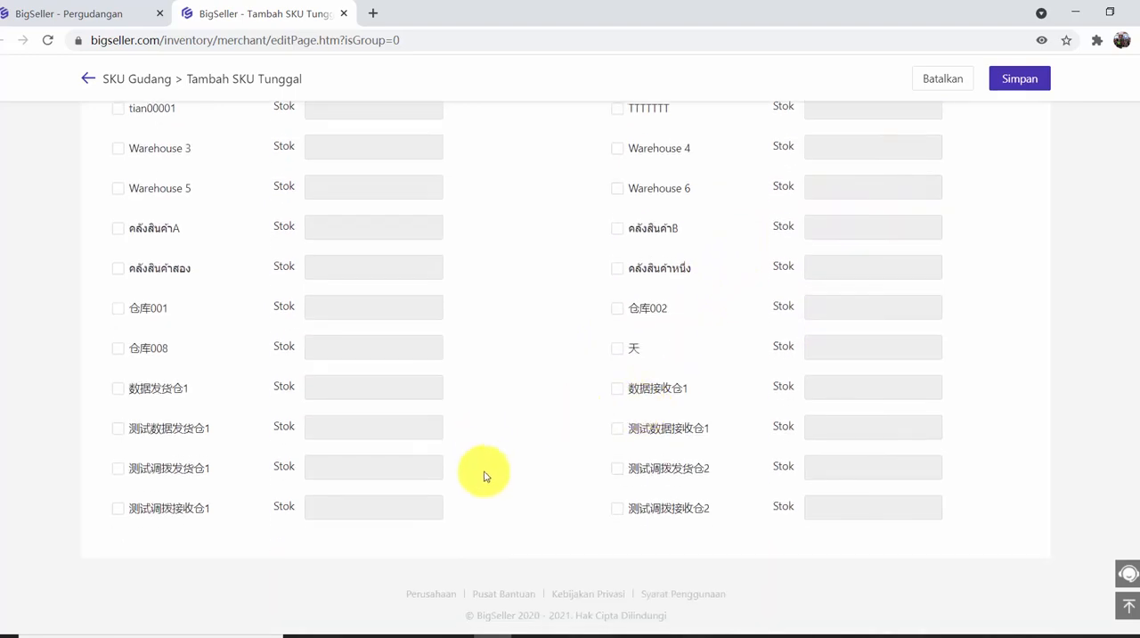
scroll(497, 477, up, 7)
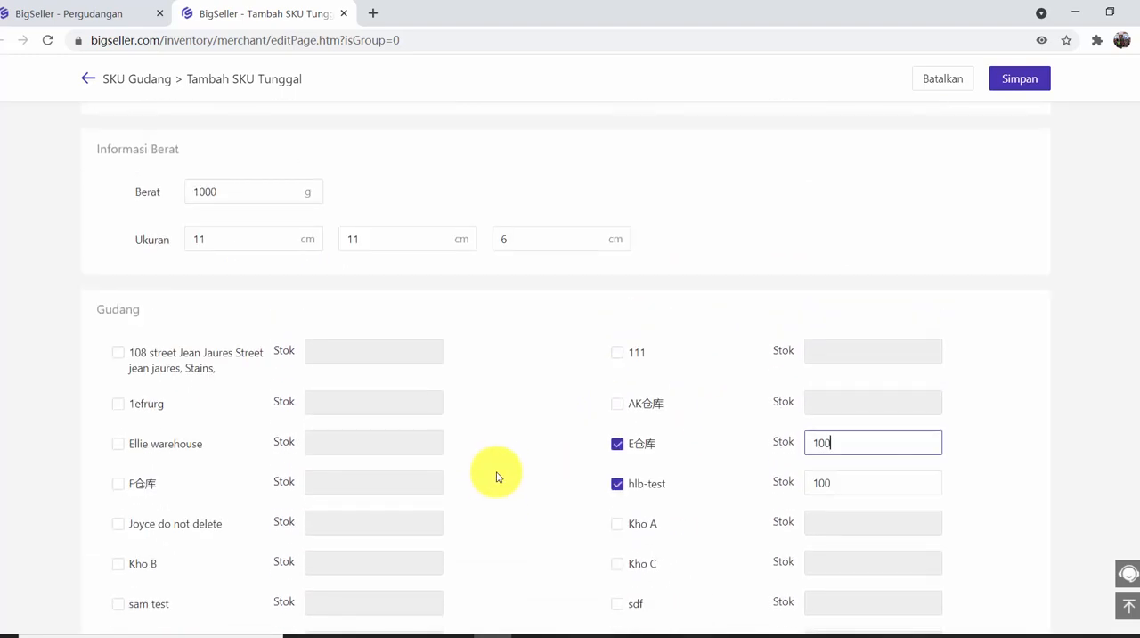
scroll(555, 388, down, 7)
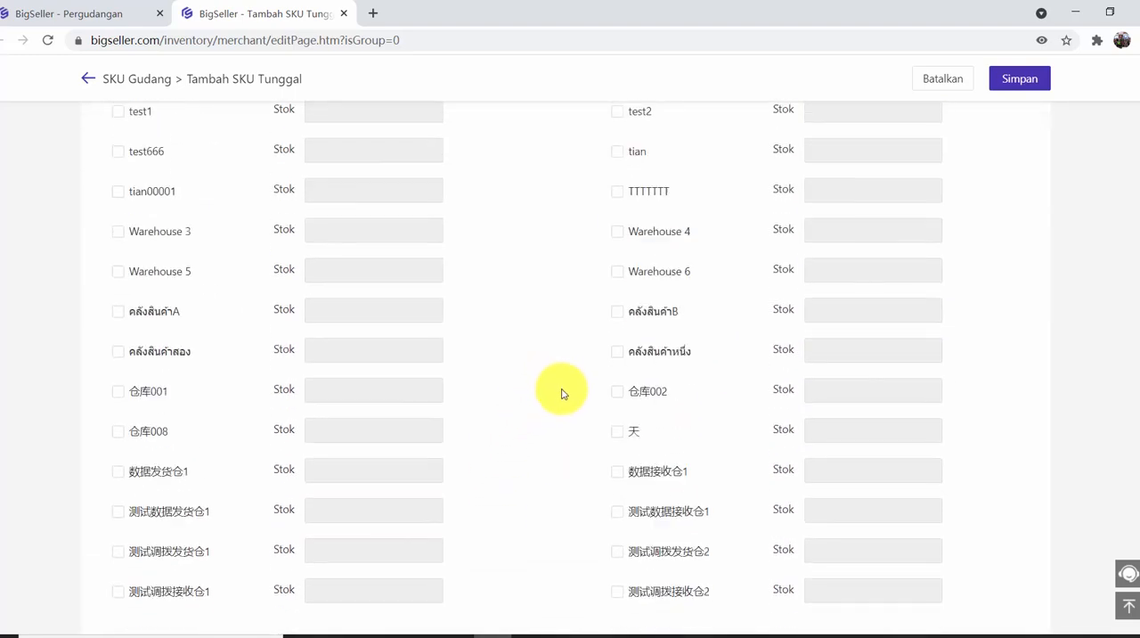
scroll(536, 417, up, 12)
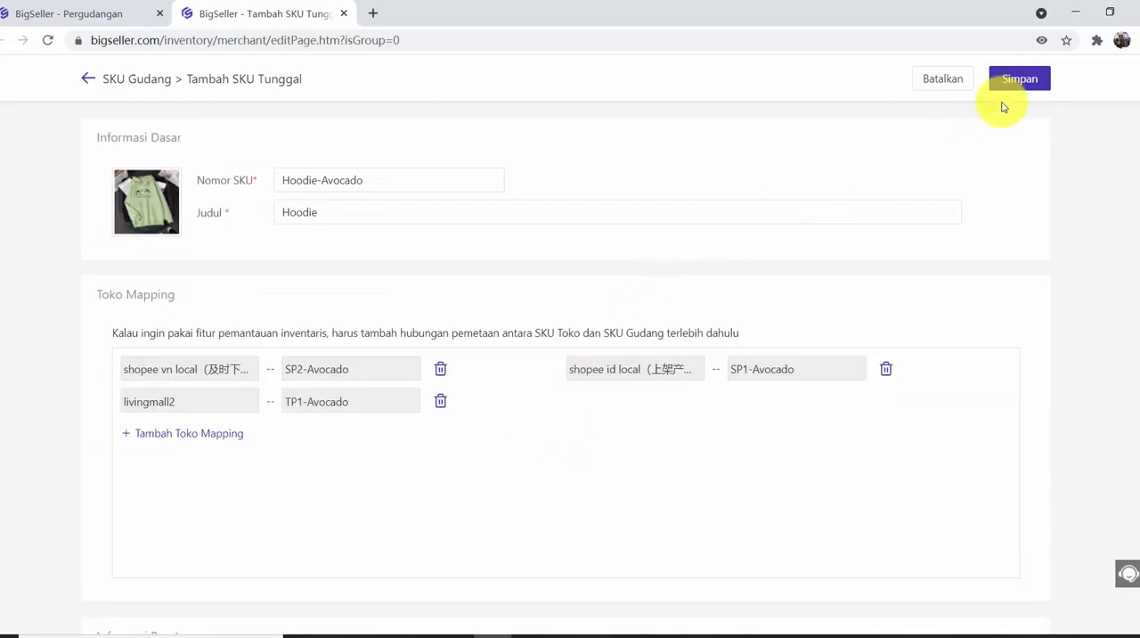
click(1021, 80)
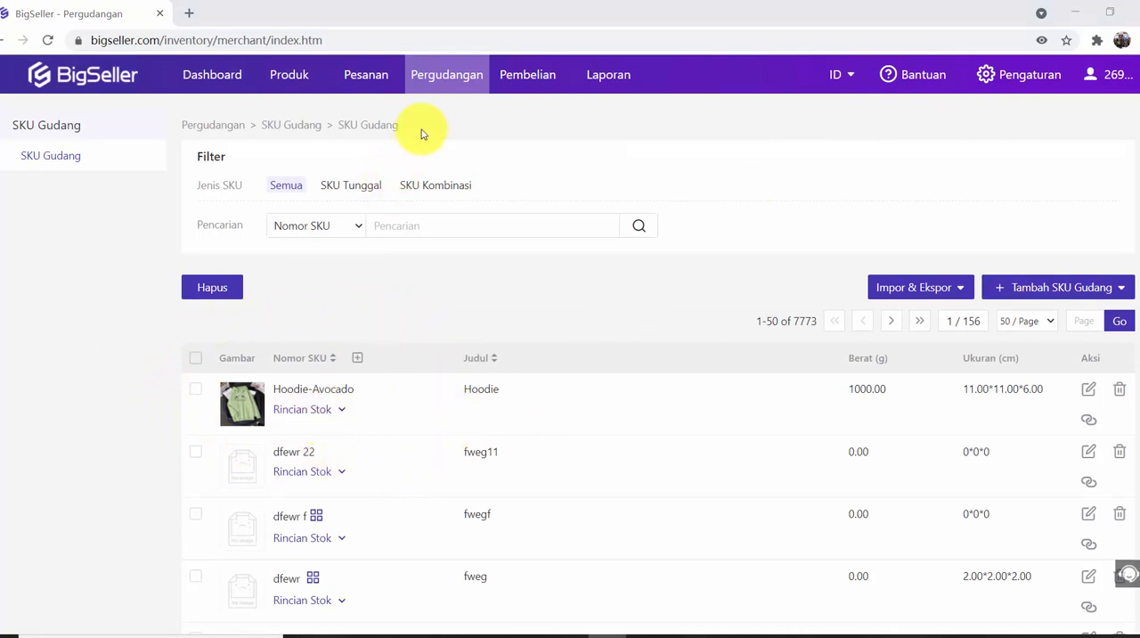
Go to the stock synchronisation rules (Sinkronisasi Stok) and start a new rule named "Hoodie".
mouse_move(459, 73)
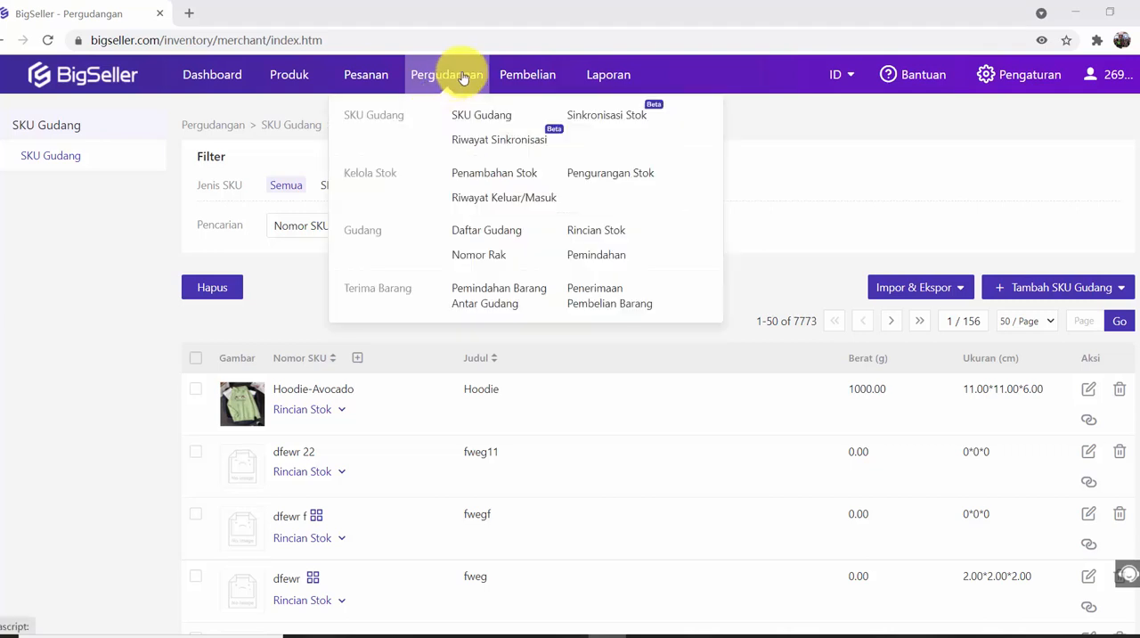
click(588, 126)
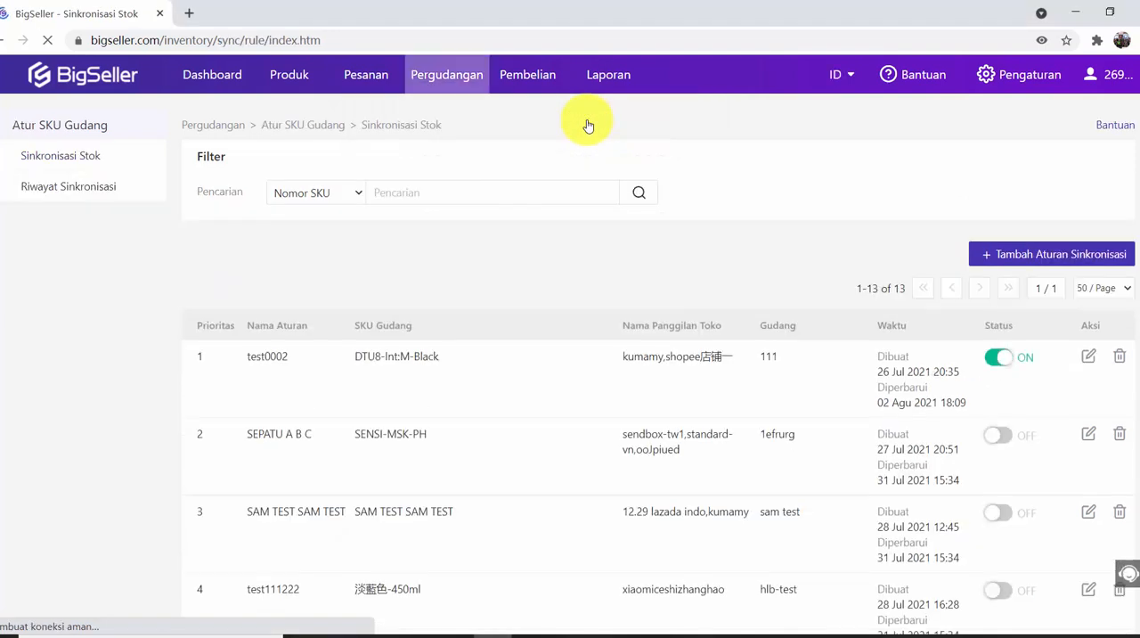
scroll(491, 400, down, 2)
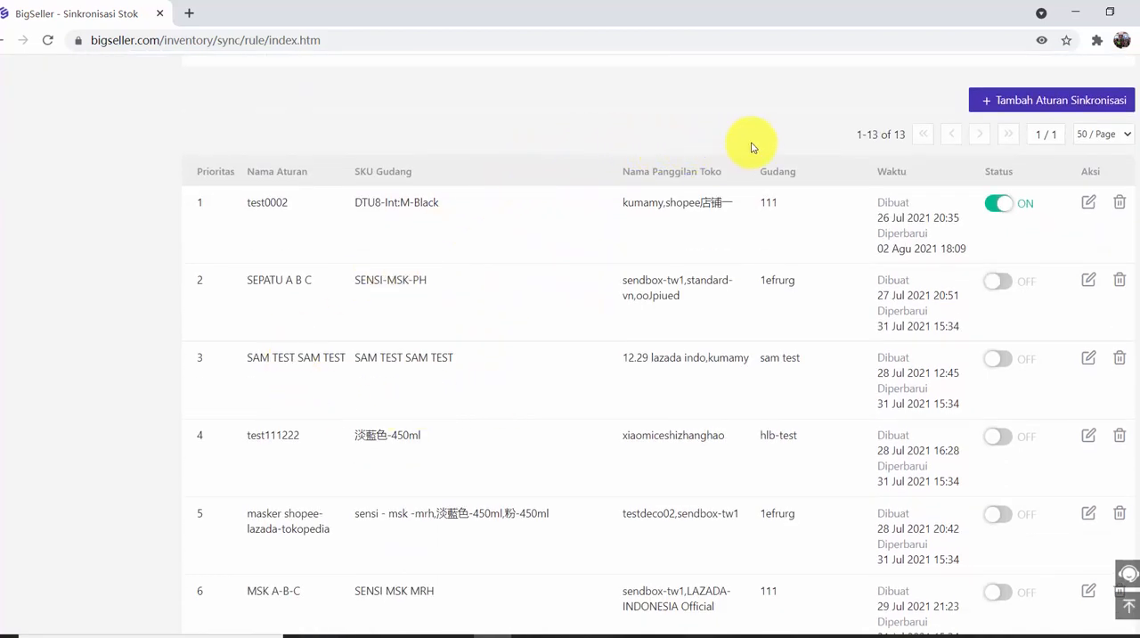
scroll(763, 178, down, 3)
scroll(757, 325, up, 5)
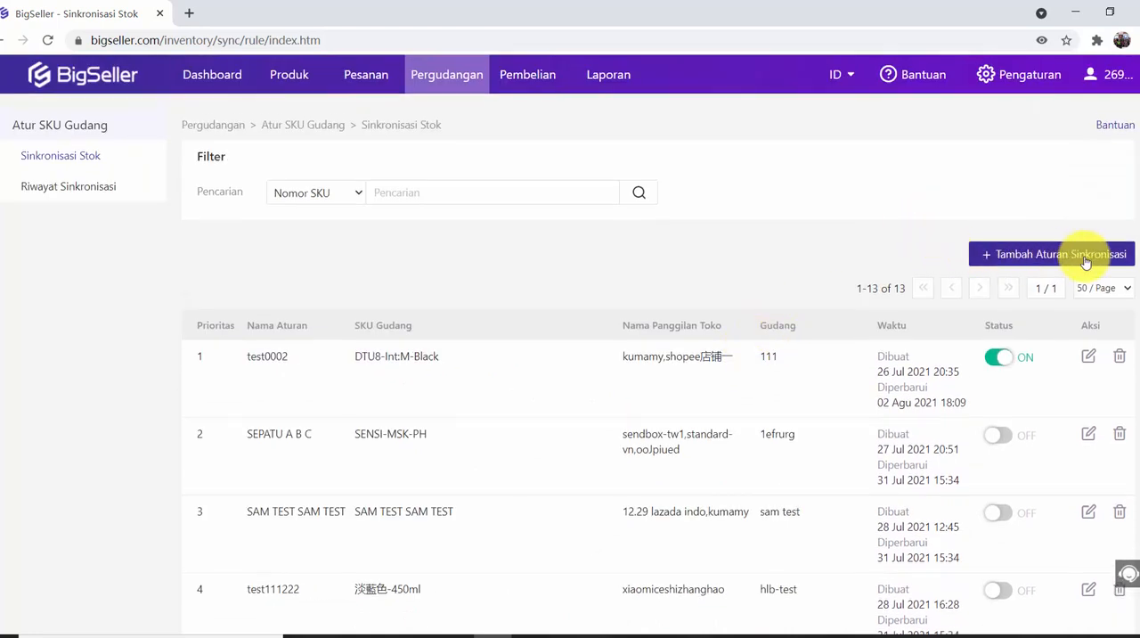
click(1088, 258)
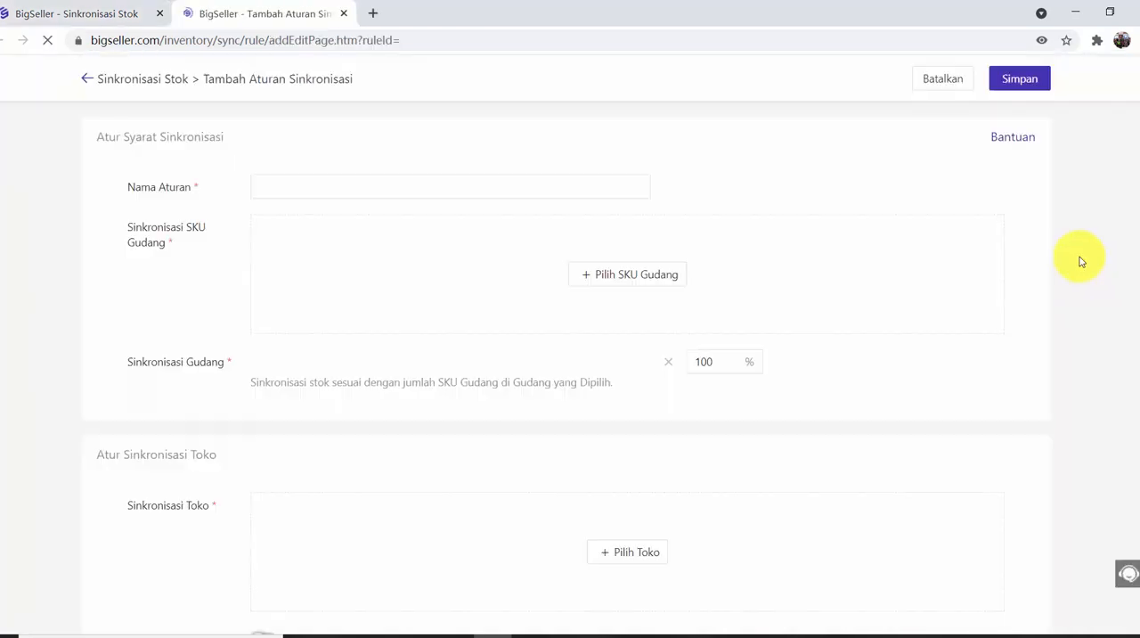
click(309, 188)
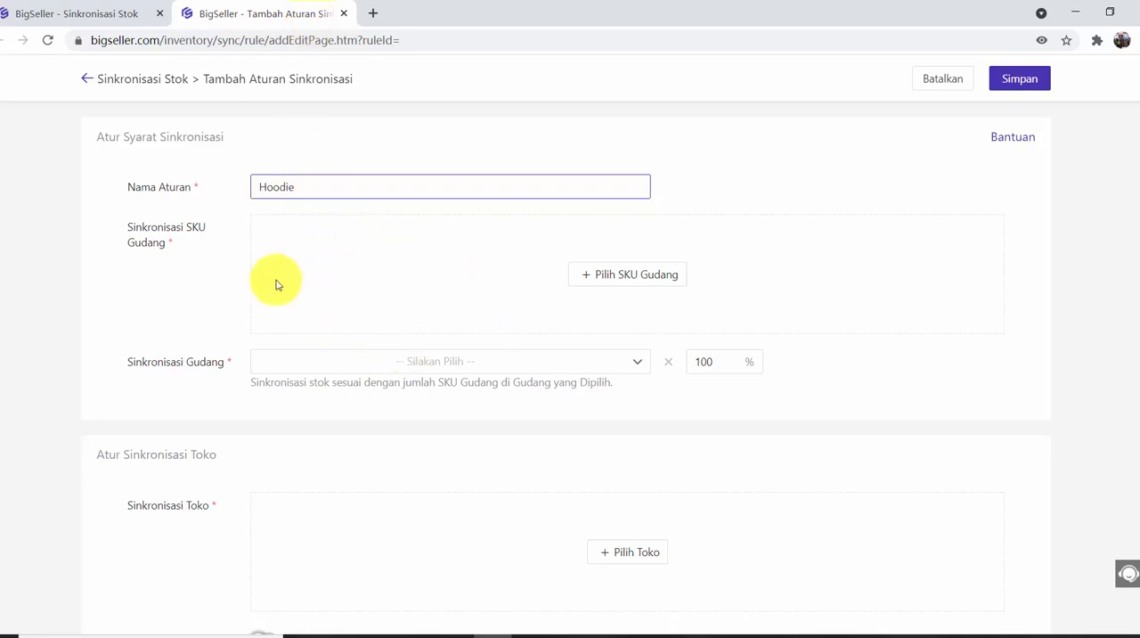
Search the warehouse SKUs by SKU number for "hoodie" and add Hoodie-Avocado to the synchronisation rule.
click(608, 281)
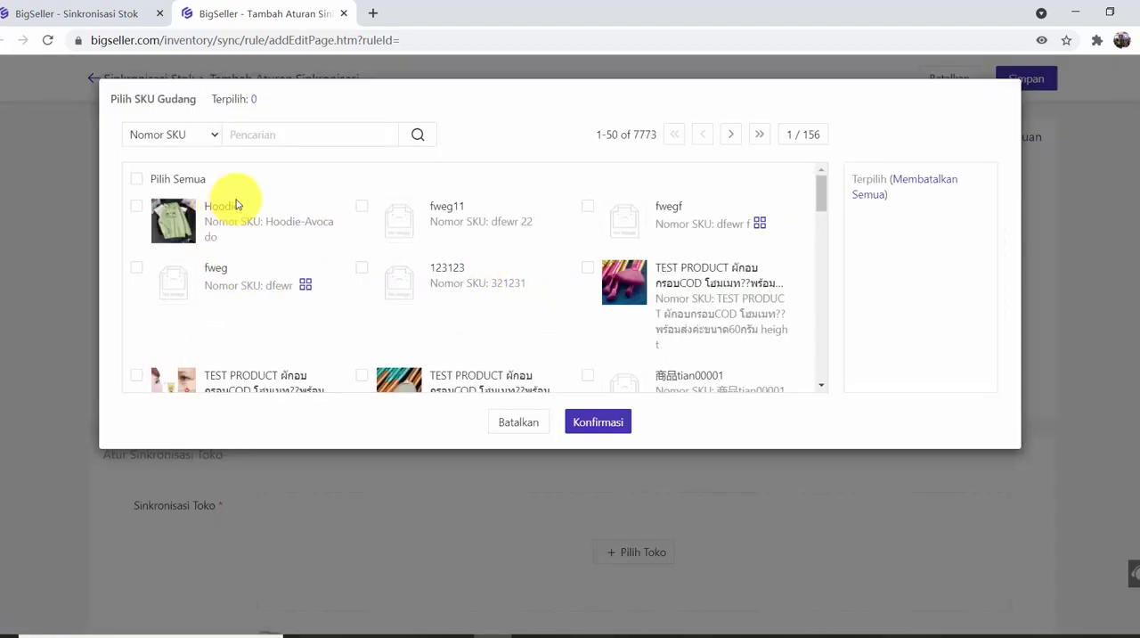
scroll(473, 284, down, 5)
scroll(476, 309, down, 3)
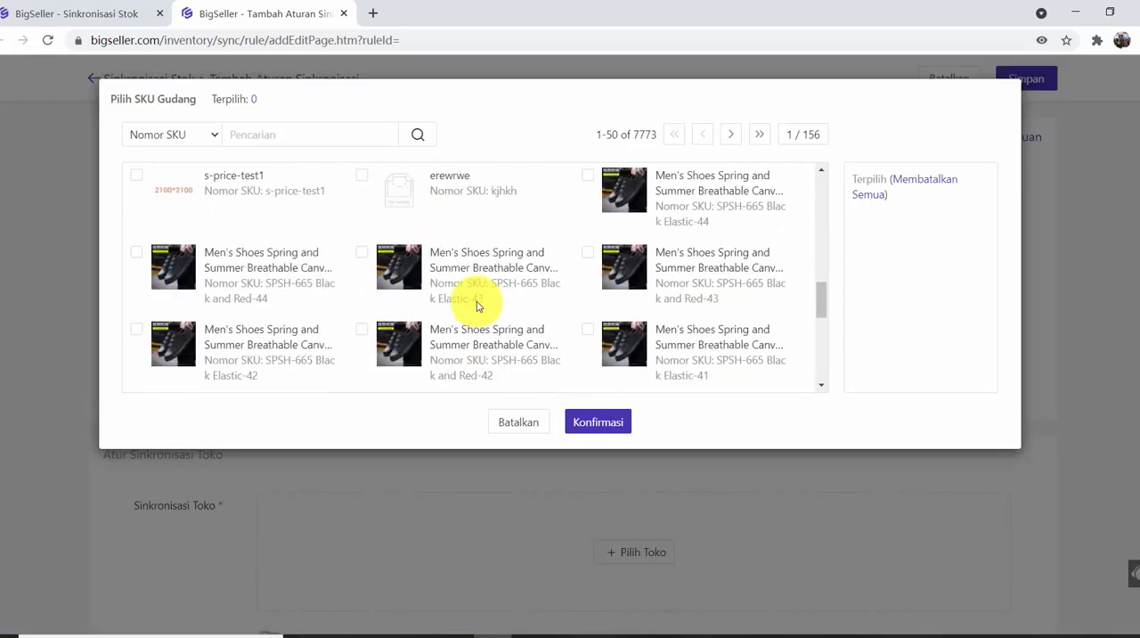
scroll(477, 308, up, 4)
scroll(478, 306, up, 5)
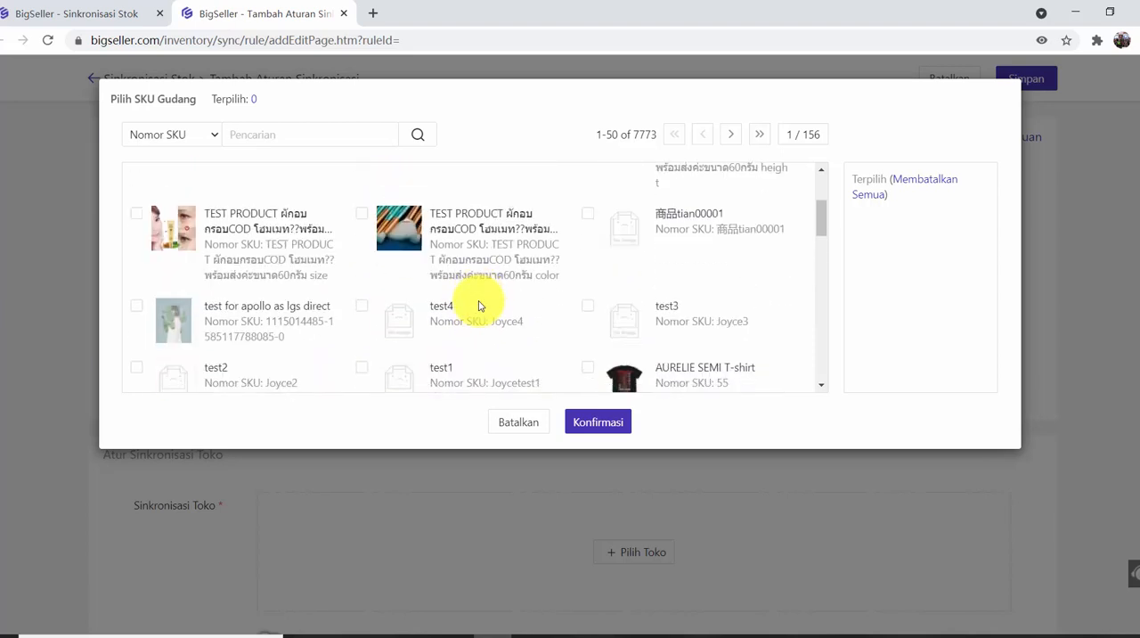
click(286, 135)
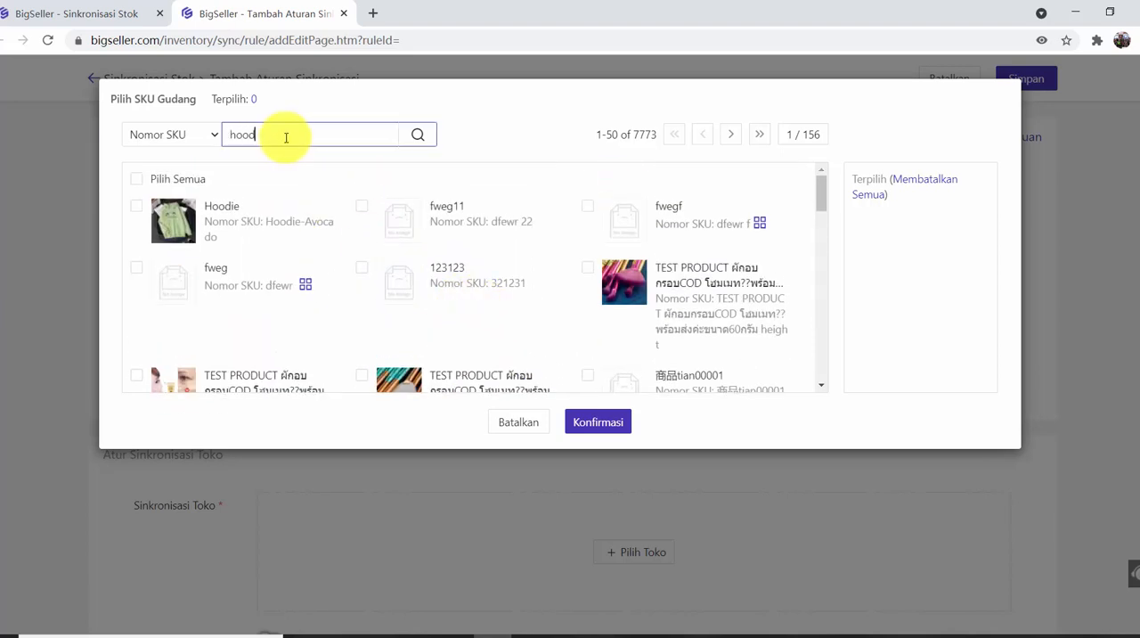
click(418, 135)
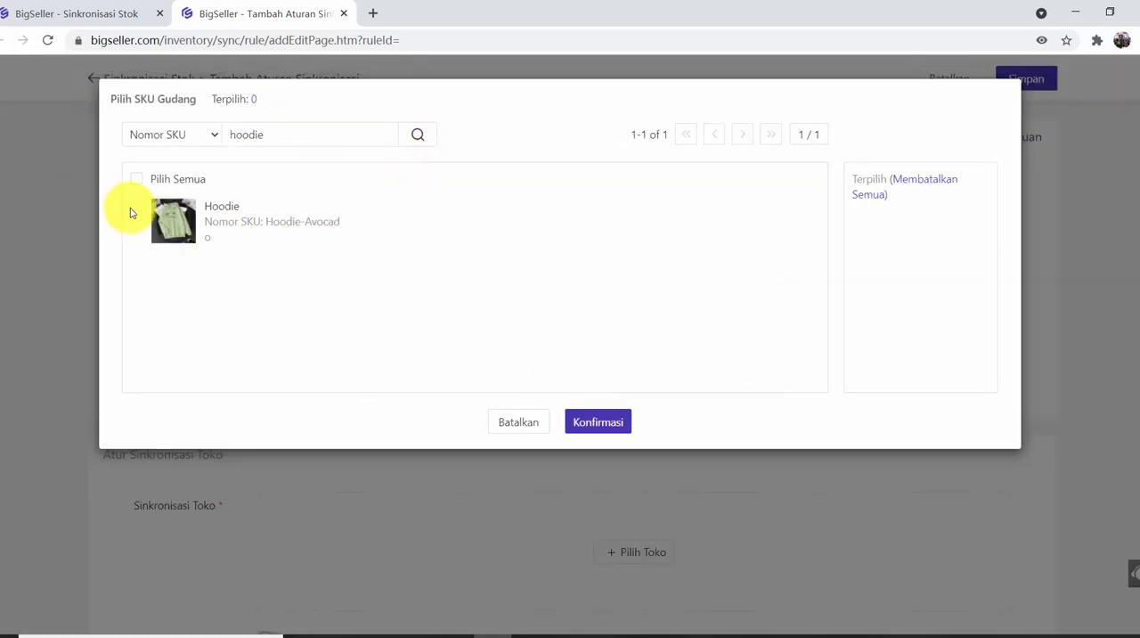
click(137, 208)
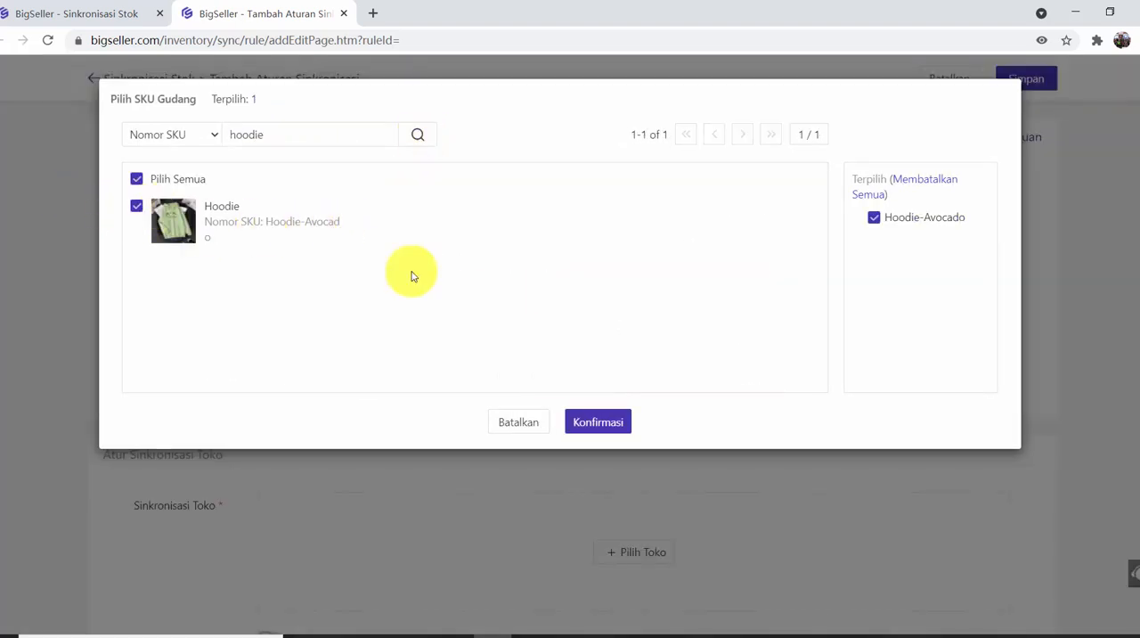
click(595, 422)
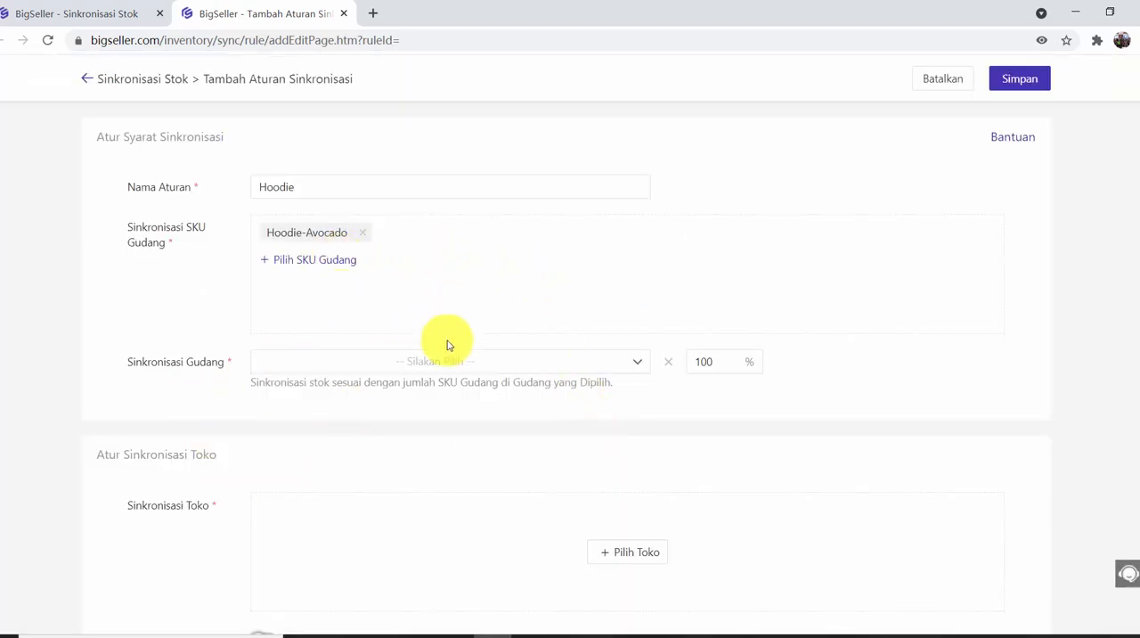
Select hlb-test and F仓库 as the warehouses whose stock the rule synchronises.
scroll(339, 382, down, 1)
click(424, 287)
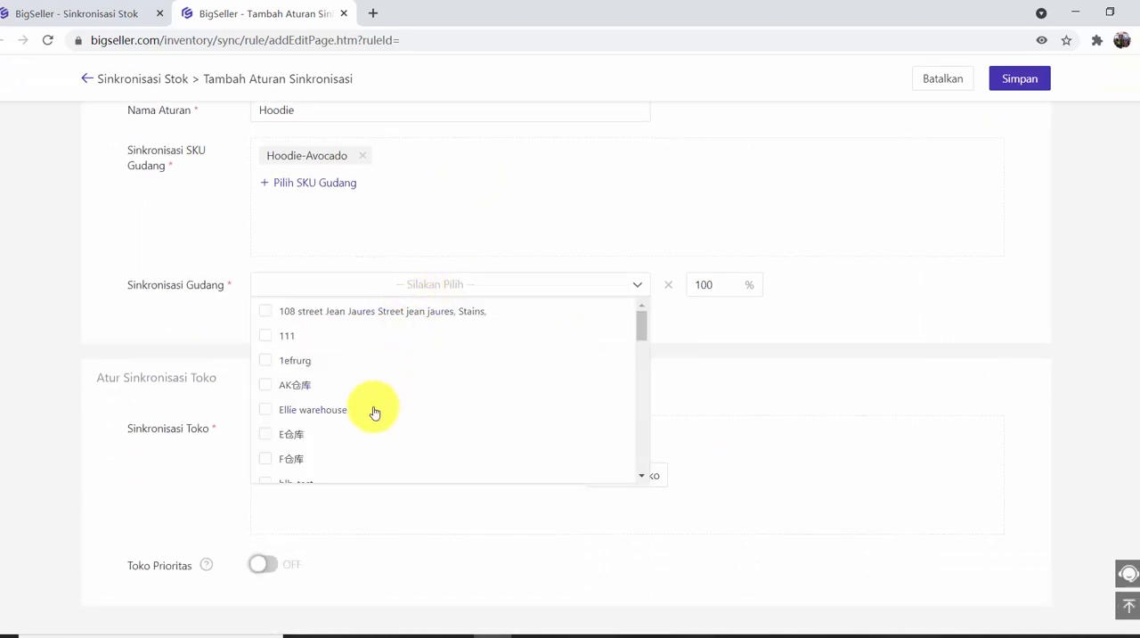
scroll(375, 410, down, 1)
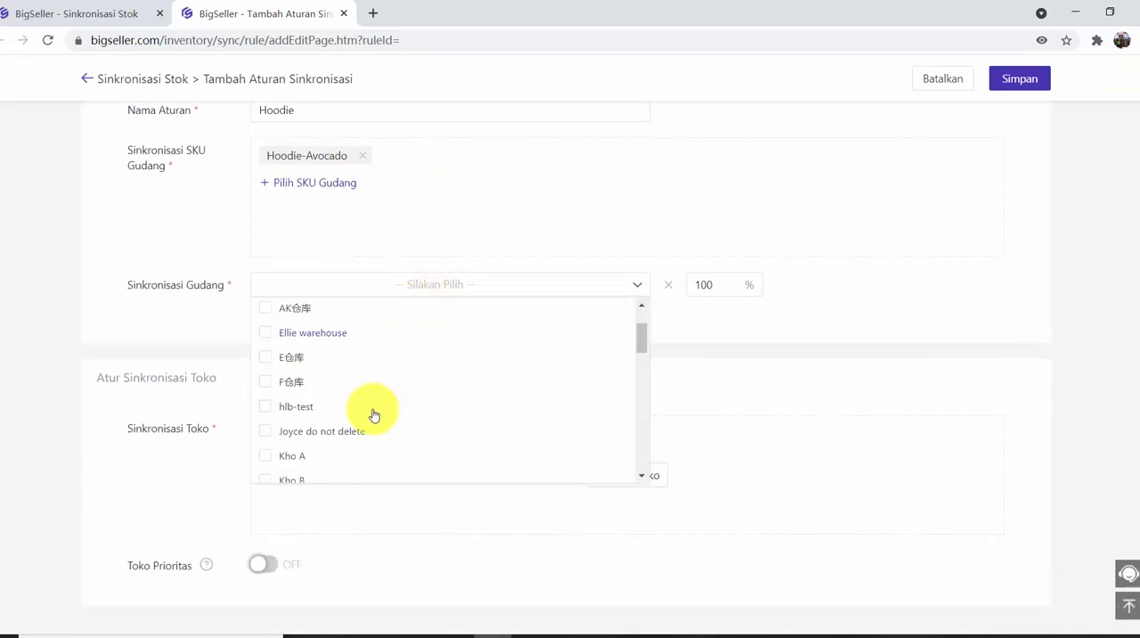
click(286, 408)
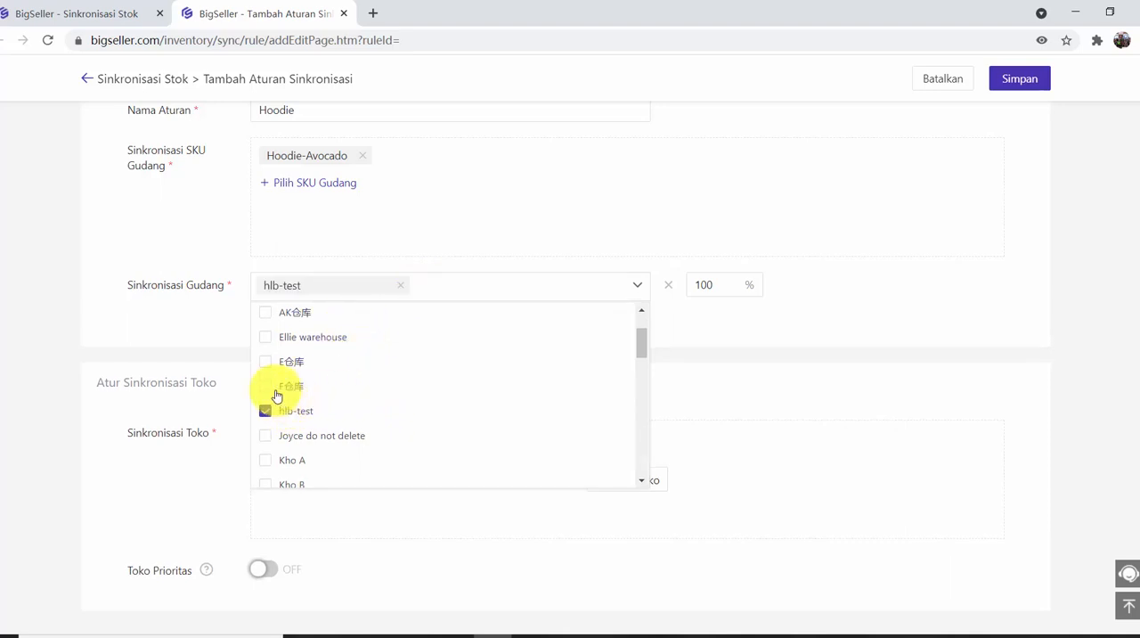
click(274, 389)
click(717, 207)
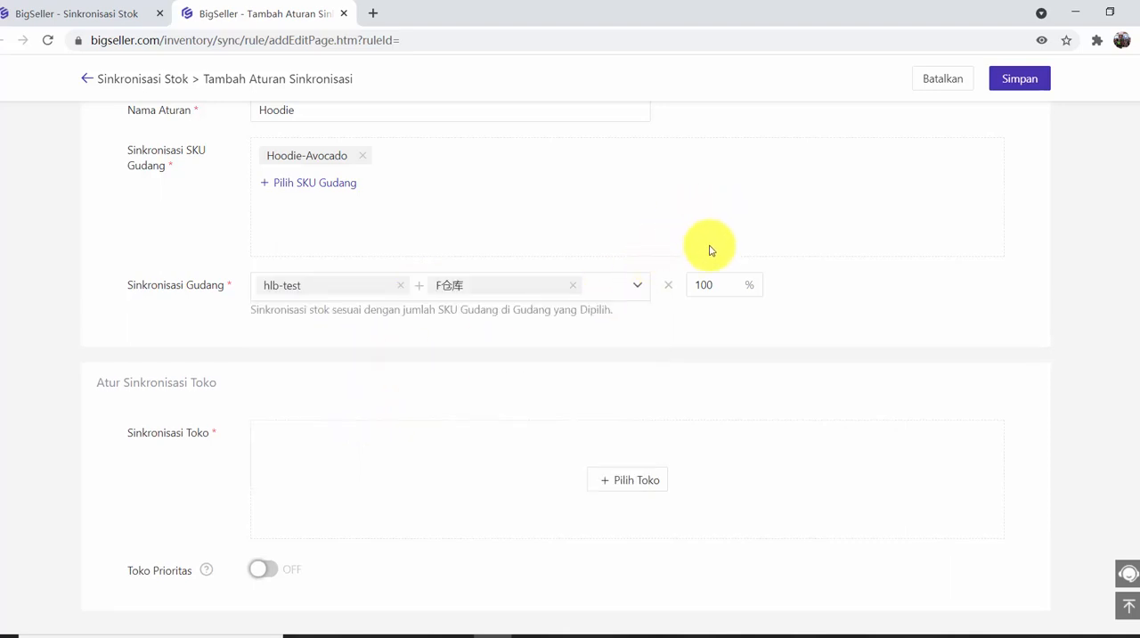
Add the stores "shopee id local", "shopee vn local" and Tokopedia's livingmall2 to the synchronisation rule and confirm the selection.
scroll(647, 414, down, 1)
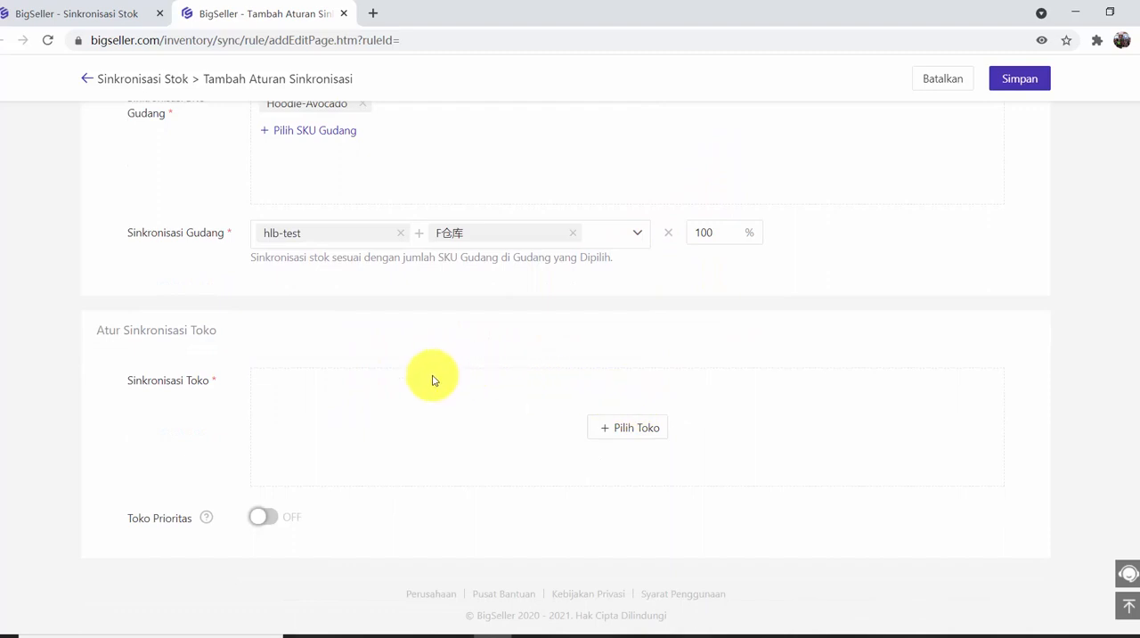
click(612, 438)
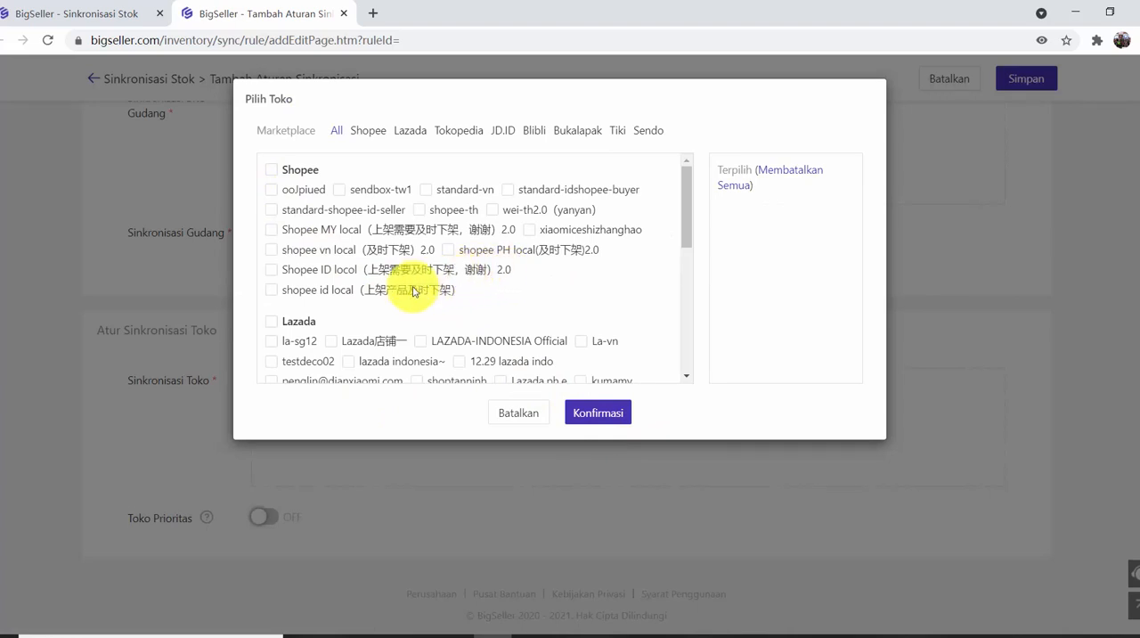
click(271, 289)
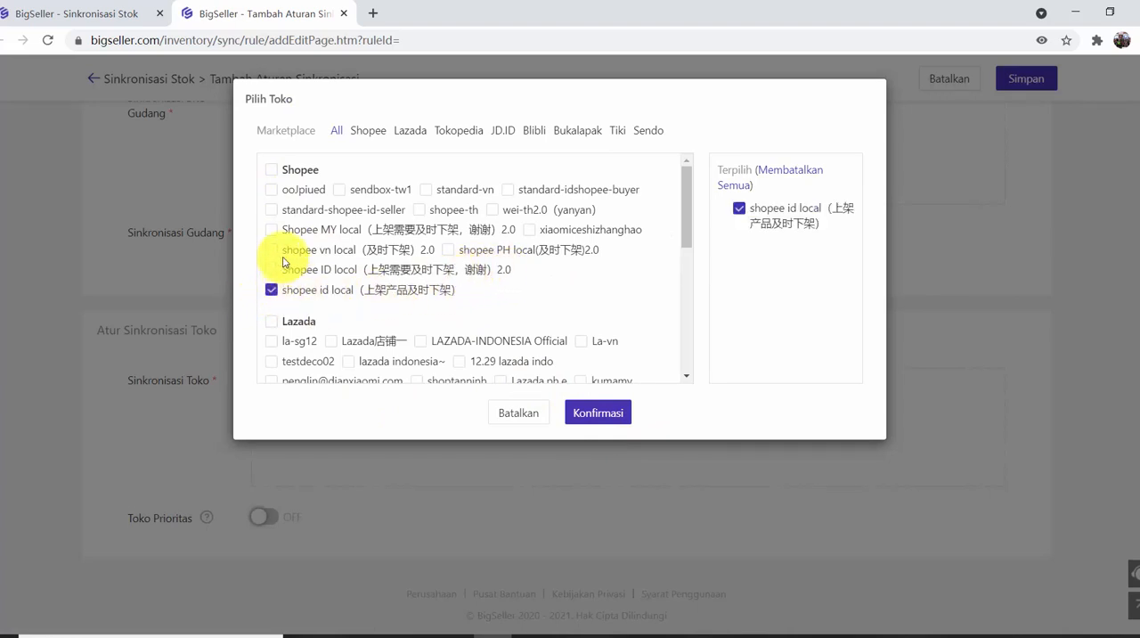
click(275, 252)
scroll(400, 321, down, 10)
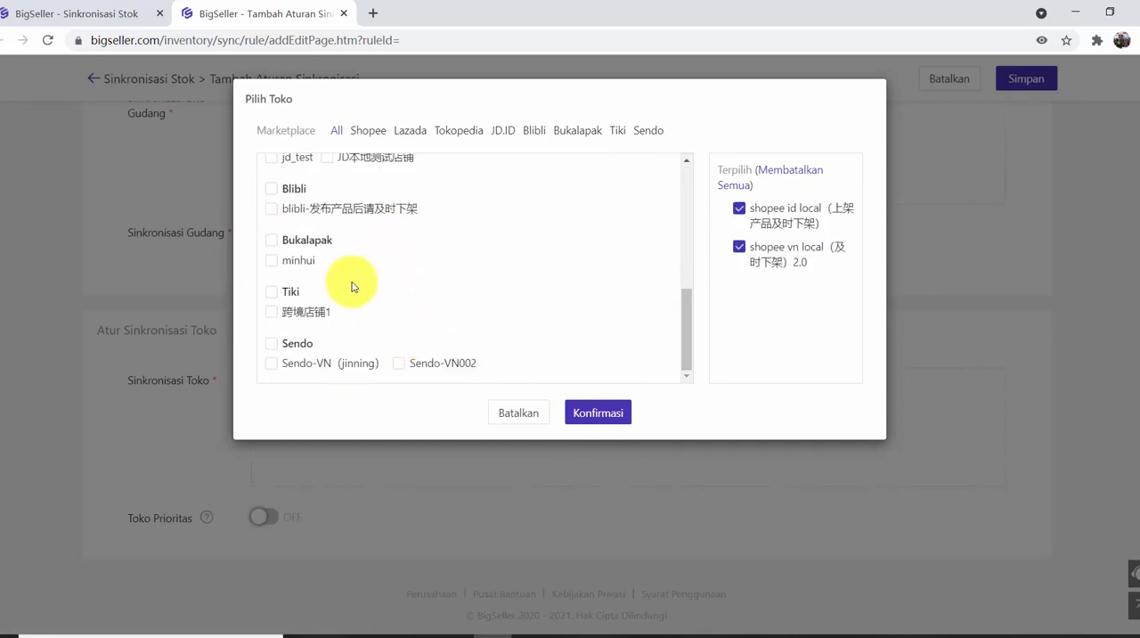
scroll(347, 286, up, 3)
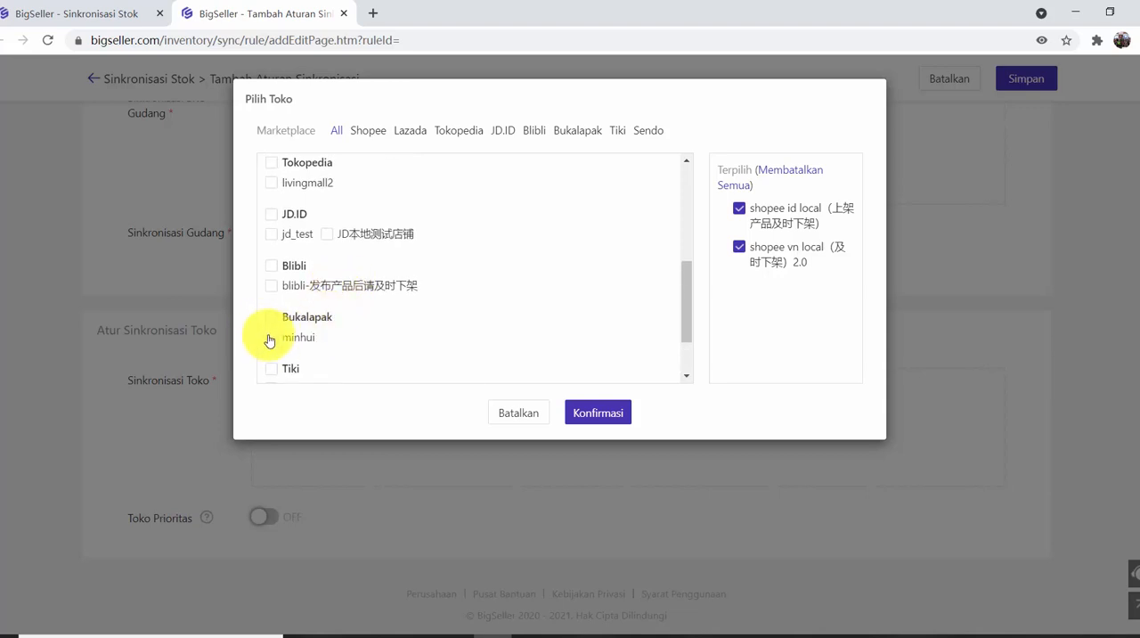
scroll(273, 259, up, 2)
click(272, 260)
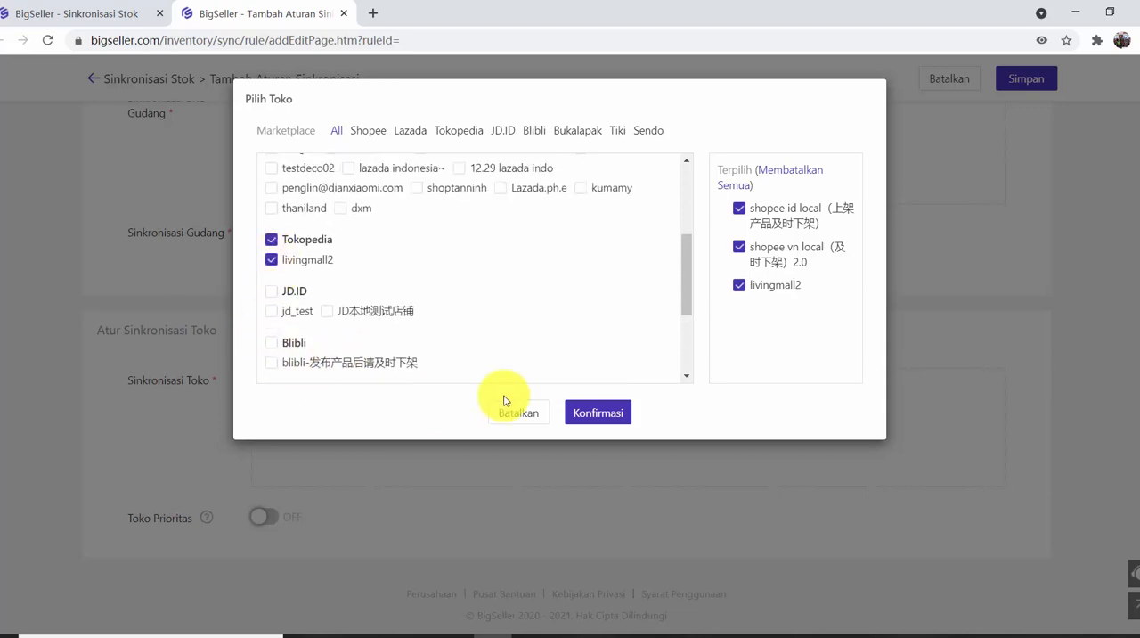
click(584, 417)
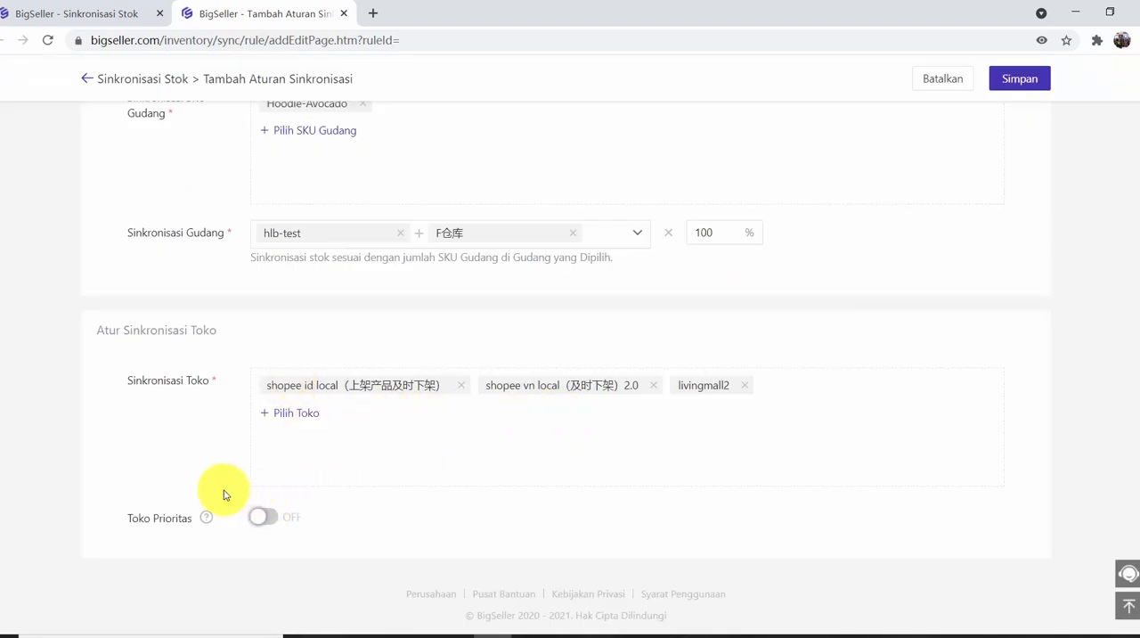
Turn on the priority store option (Toko Prioritas) for the synchronisation rule.
click(265, 518)
scroll(395, 477, down, 2)
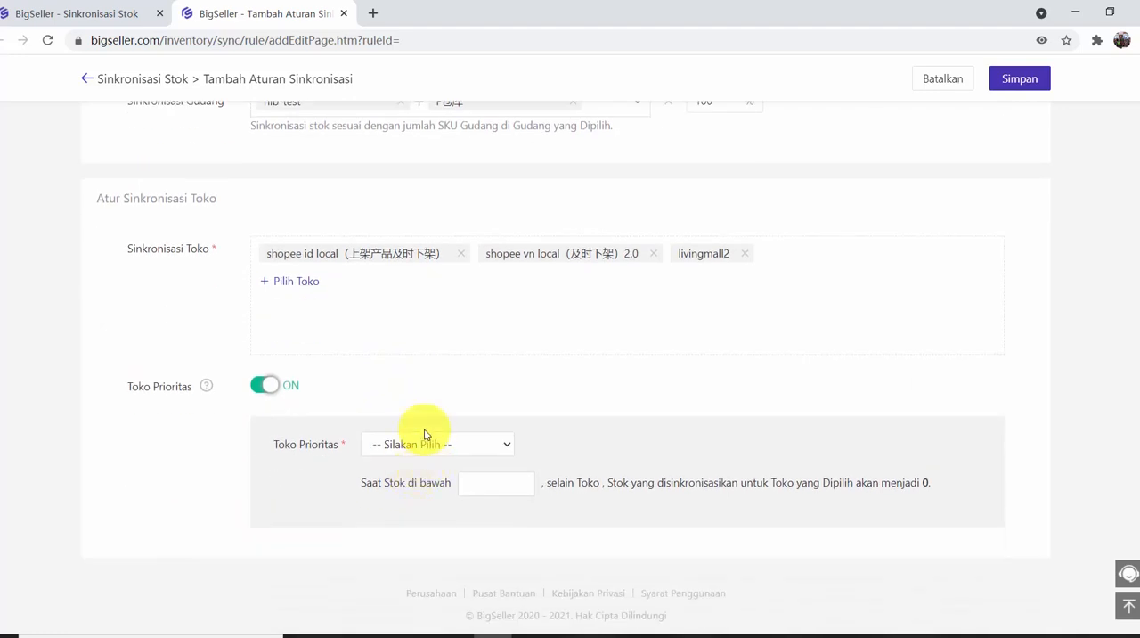
scroll(425, 434, up, 1)
scroll(678, 311, up, 2)
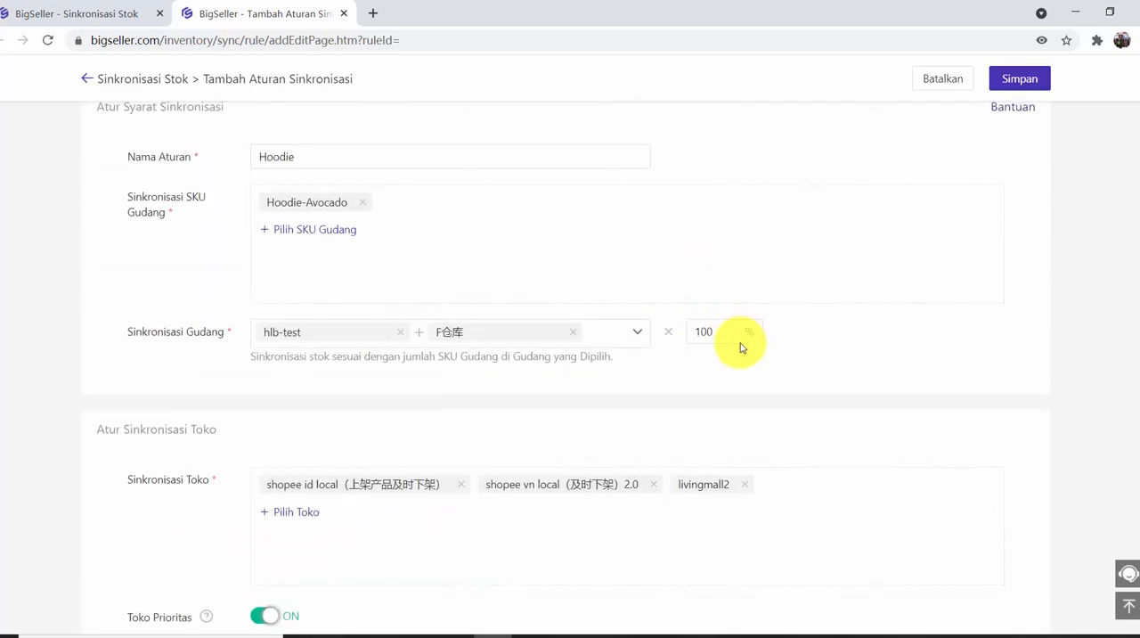
scroll(744, 347, down, 3)
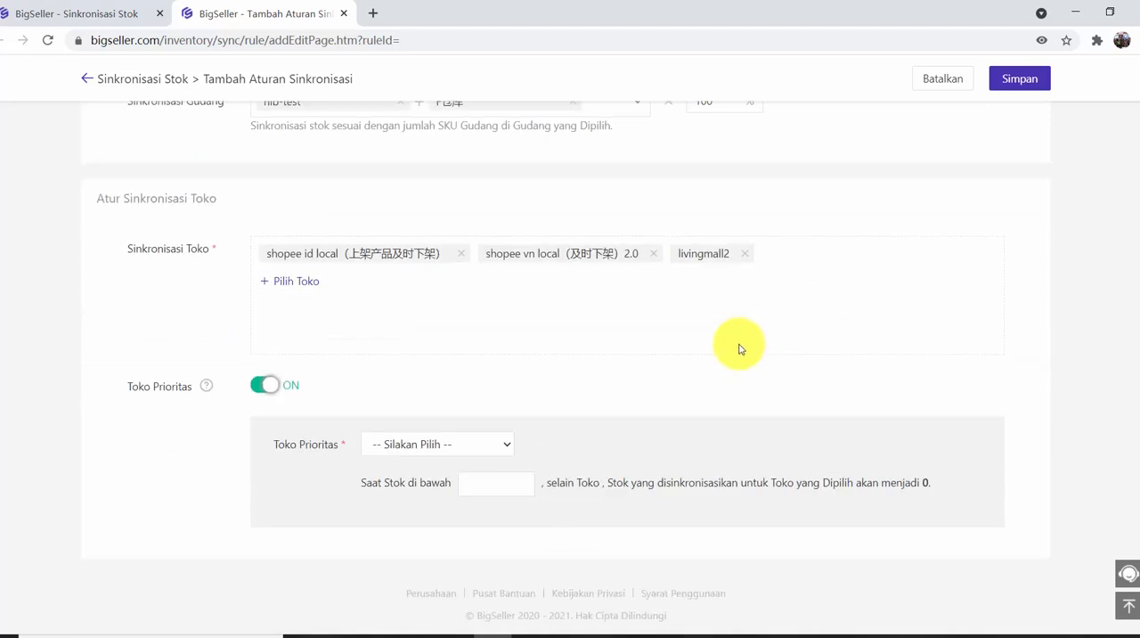
click(474, 451)
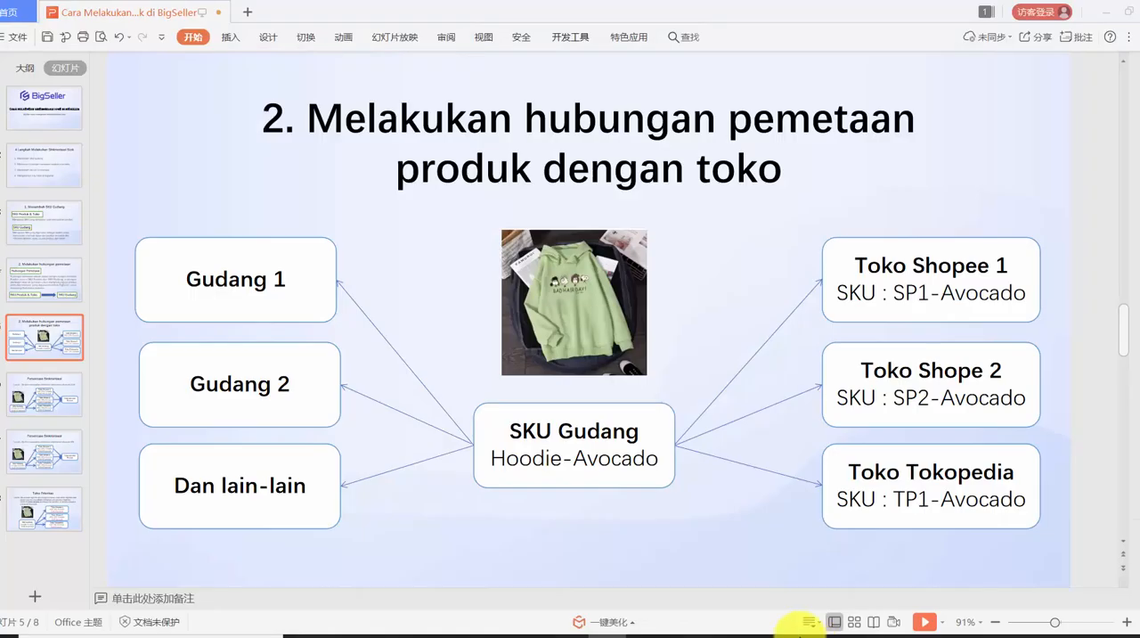
Show the "Persentase Sinkronisasi" slide with the 100% synchronisation example in the WPS presentation.
click(19, 392)
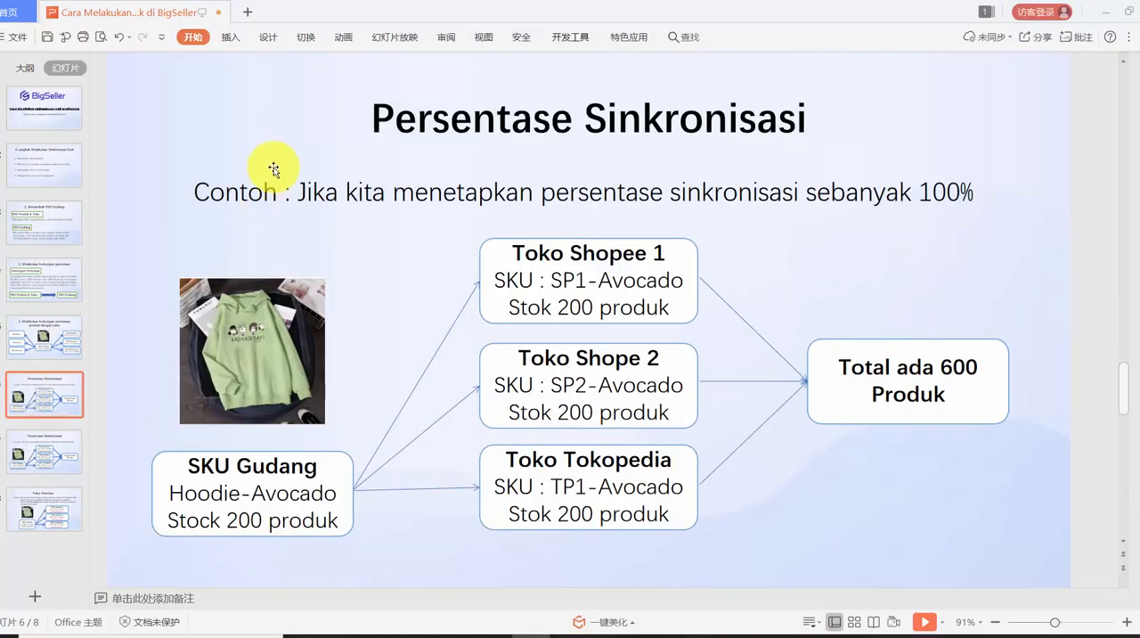